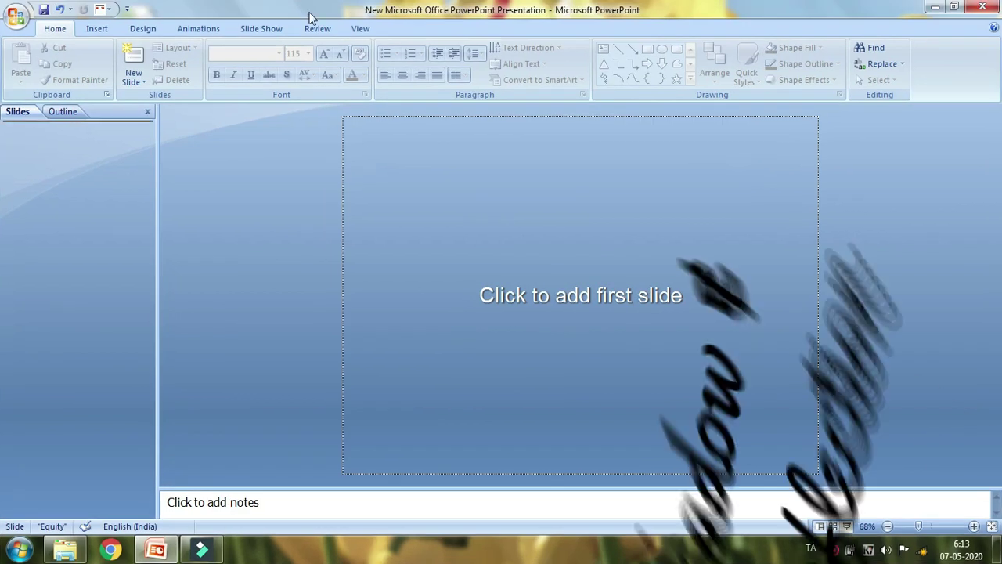
- Add a slide with the Blank layout to the new presentation
{"action": "left_click", "coordinate": [135, 82]}
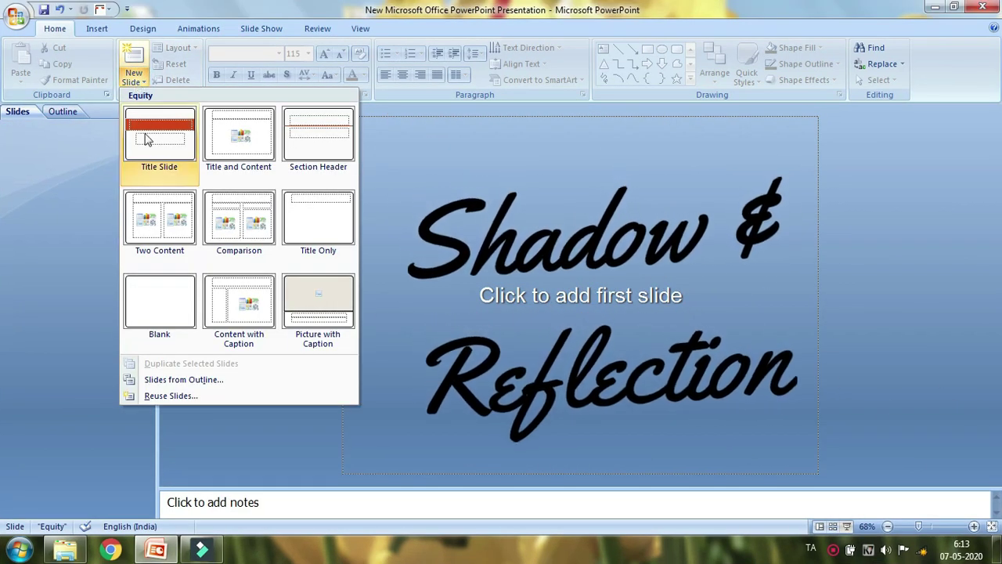
{"action": "left_click", "coordinate": [166, 296]}
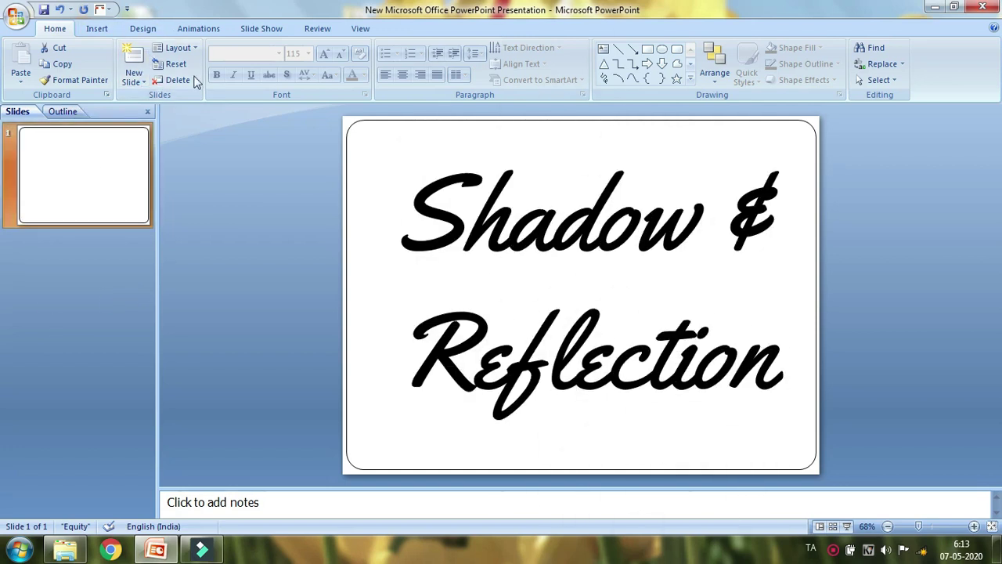
- Insert a silver gradient-style WordArt onto the blank slide
{"action": "left_click", "coordinate": [98, 28]}
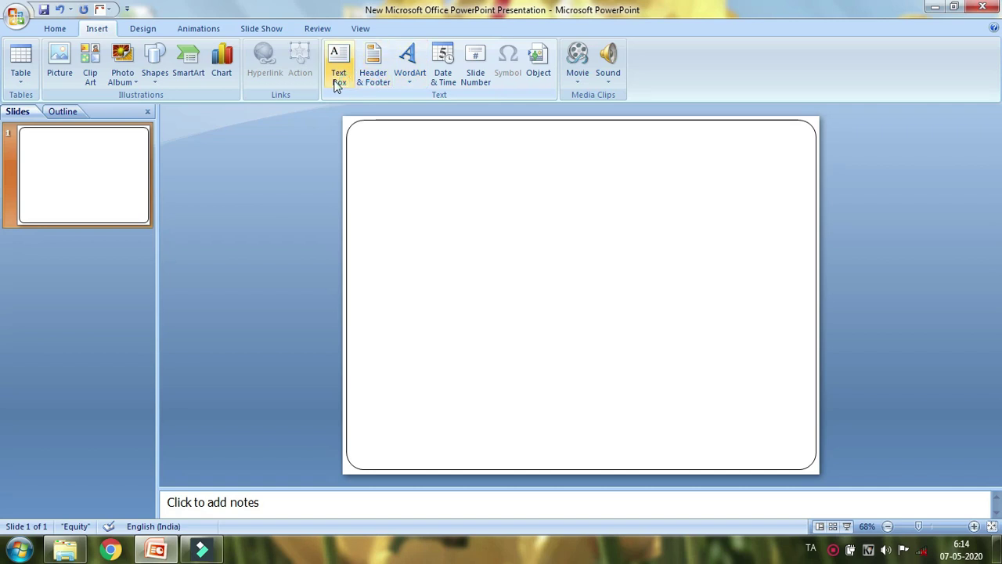
{"action": "key", "text": "super+plus"}
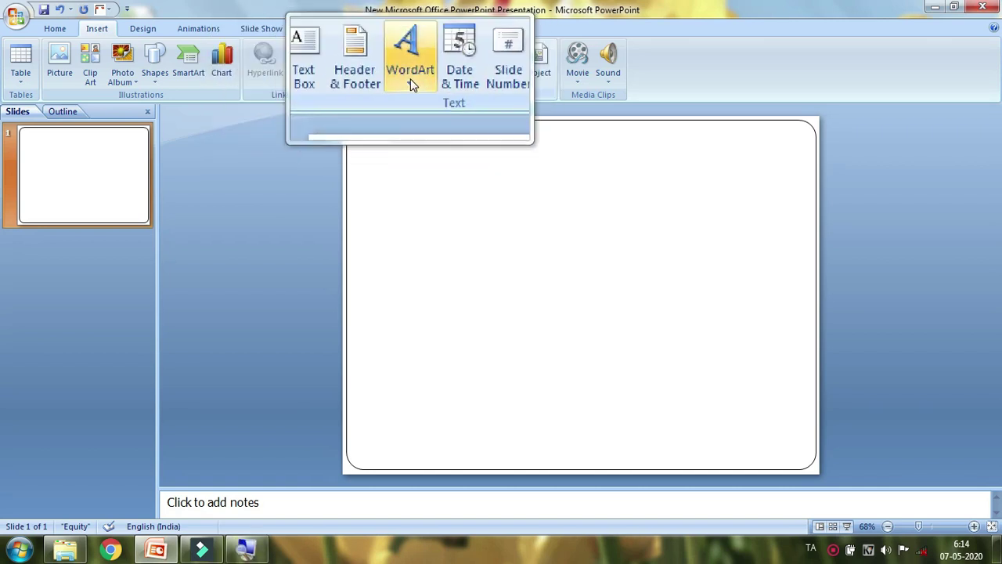
{"action": "left_click", "coordinate": [408, 78]}
{"action": "left_click", "coordinate": [479, 189]}
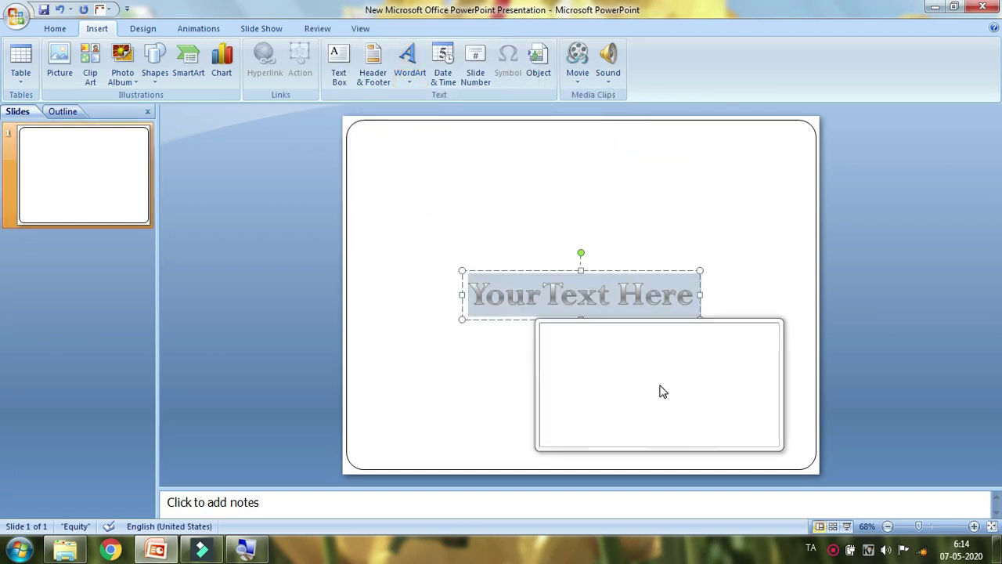
- Replace the placeholder with AKKA and enlarge the WordArt, moving it up the slide
{"action": "type", "text": "AKKA"}
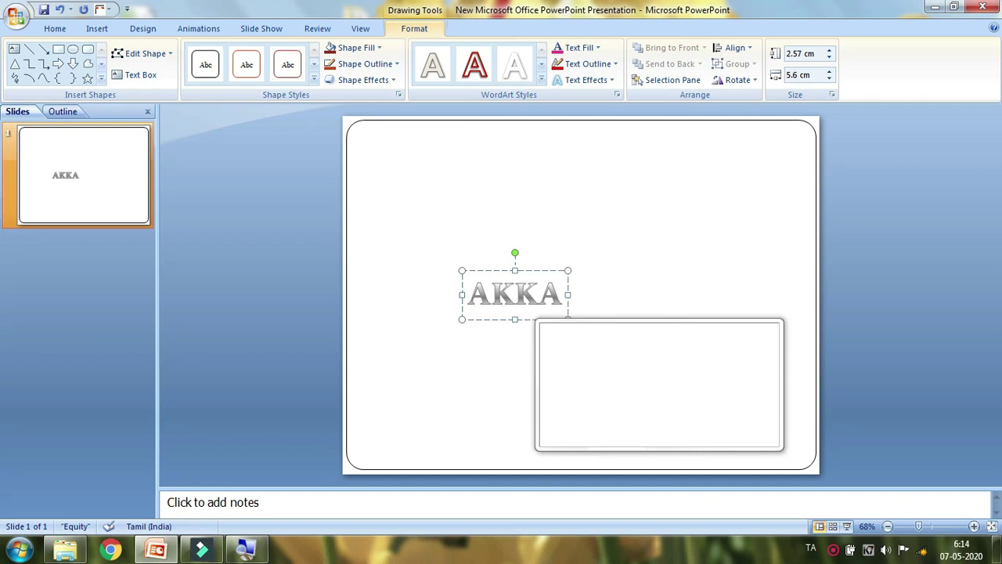
{"action": "left_click", "coordinate": [456, 221]}
{"action": "left_click_drag", "start_coordinate": [456, 221], "coordinate": [452, 177]}
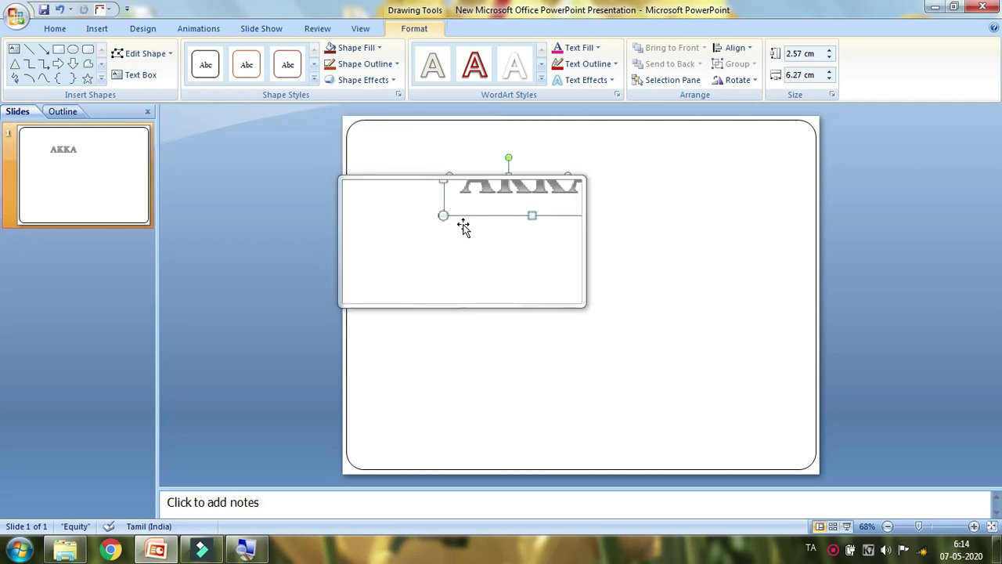
{"action": "left_click", "coordinate": [469, 196]}
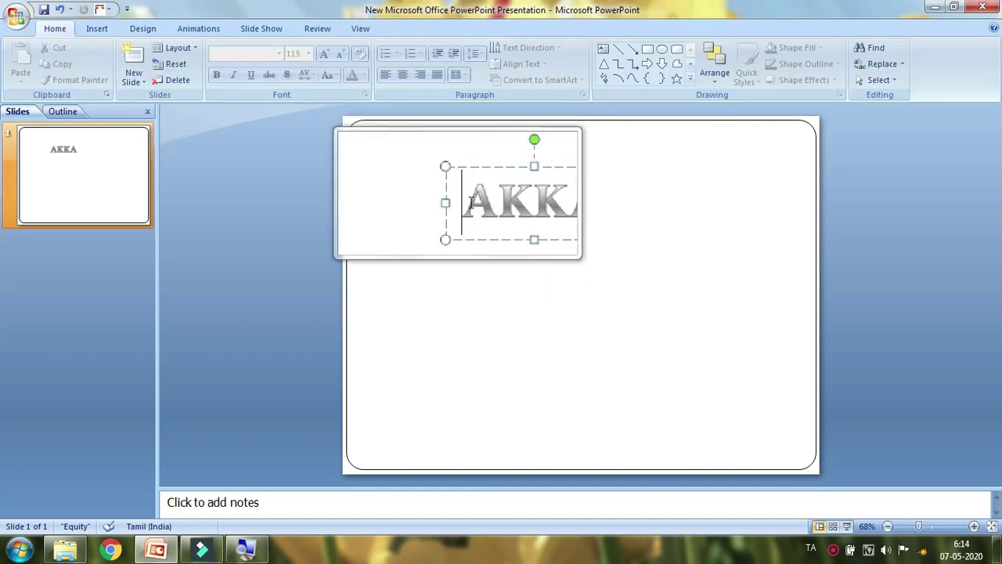
{"action": "left_click_drag", "start_coordinate": [506, 202], "coordinate": [537, 198]}
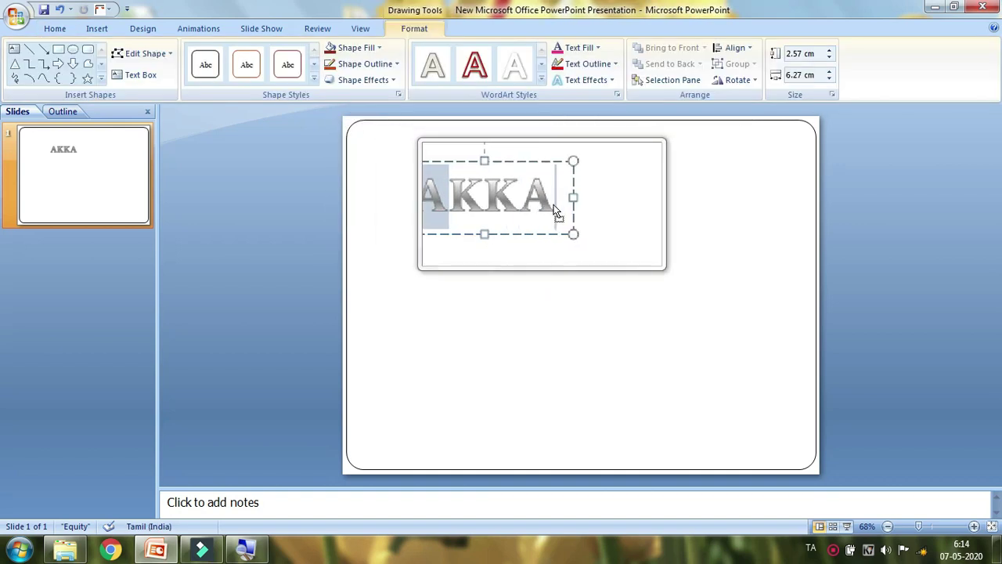
{"action": "left_click", "coordinate": [498, 248]}
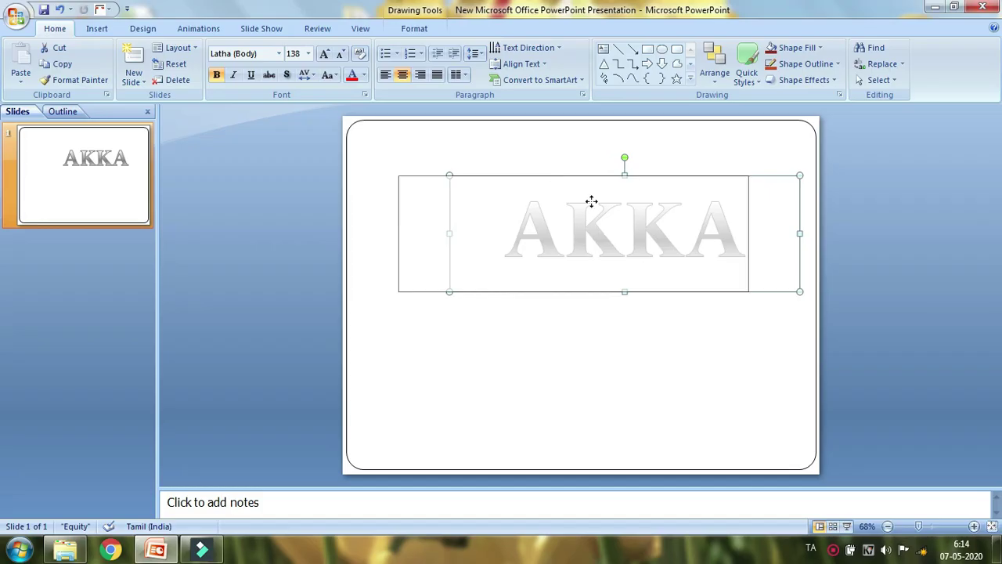
{"action": "left_click", "coordinate": [707, 352]}
{"action": "left_click", "coordinate": [523, 239]}
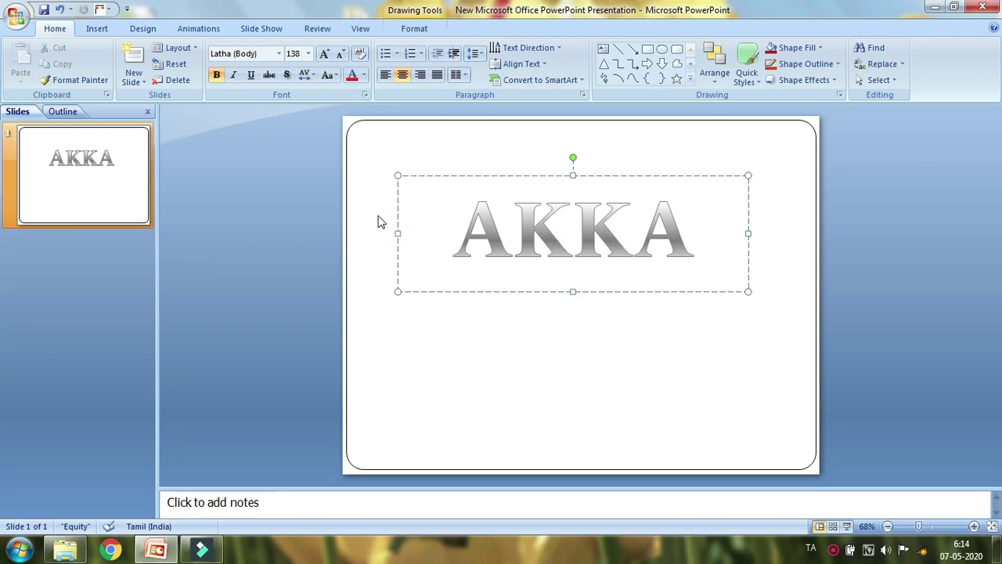
{"action": "left_click_drag", "start_coordinate": [458, 205], "coordinate": [724, 229]}
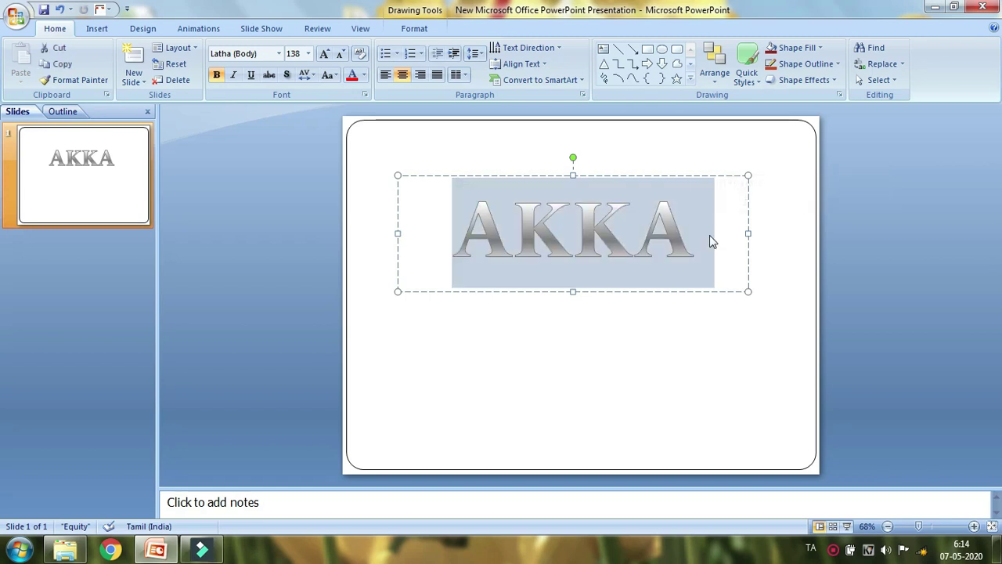
{"action": "left_click", "coordinate": [601, 358]}
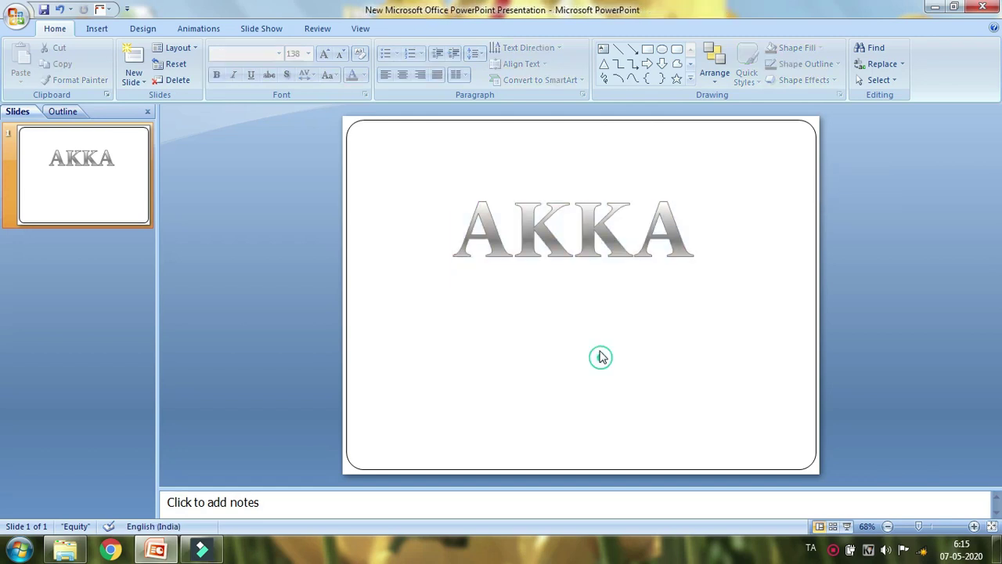
{"action": "left_click", "coordinate": [94, 28]}
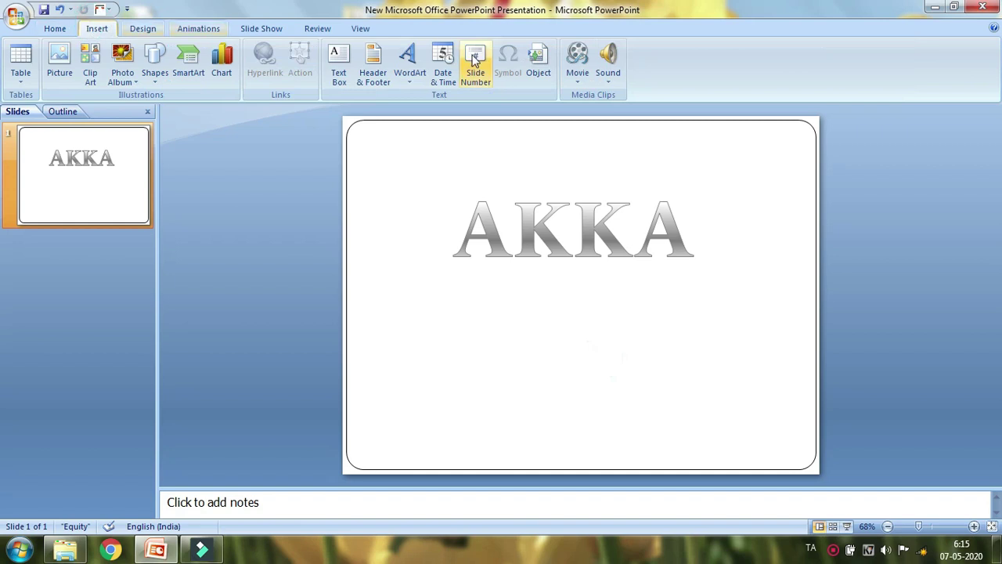
- Add a text box below AKKA and type PAGE CARE at an enlarged font size
{"action": "left_click", "coordinate": [348, 73]}
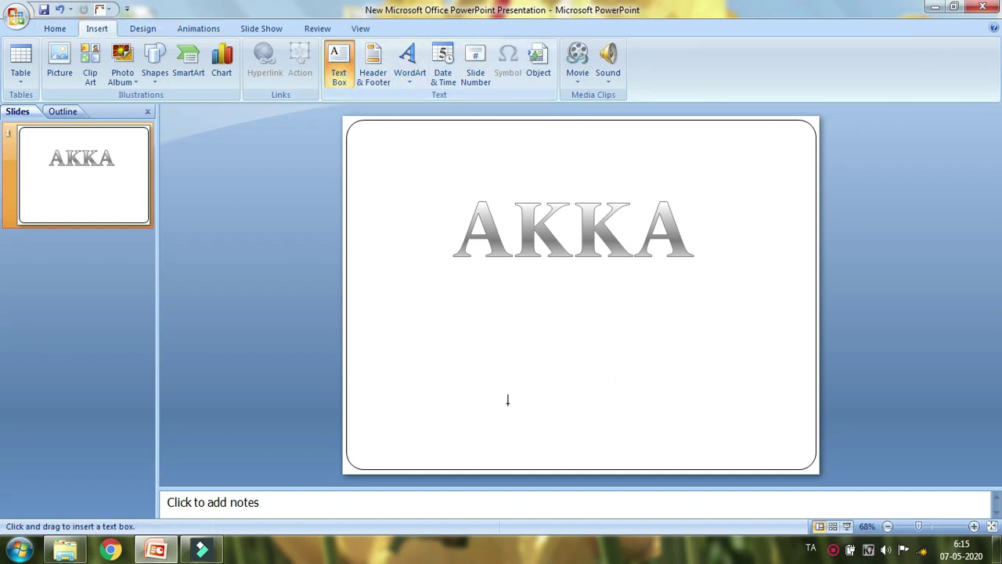
{"action": "left_click", "coordinate": [428, 350]}
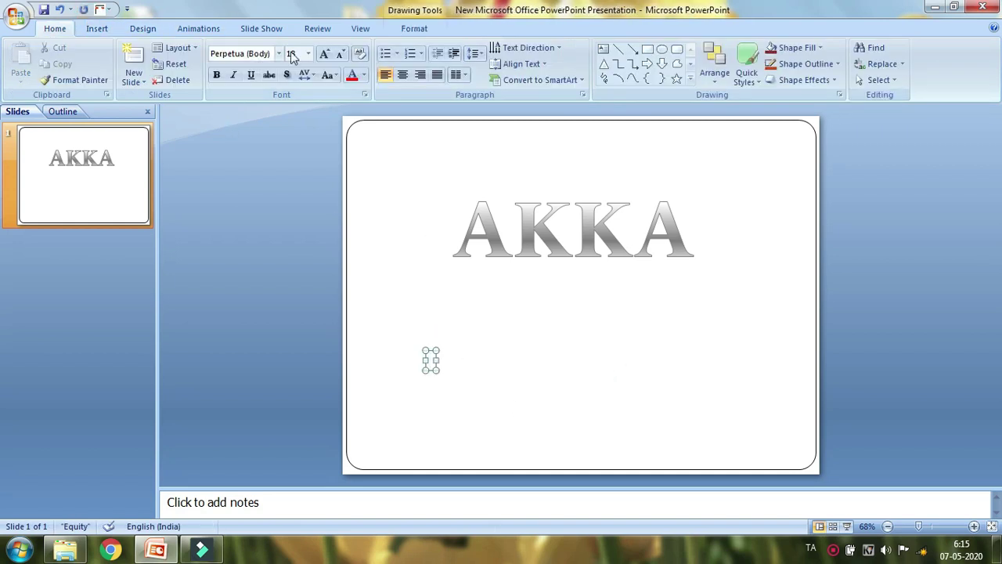
{"action": "left_click", "coordinate": [324, 53]}
{"action": "left_click", "coordinate": [324, 53]}
{"action": "left_click", "coordinate": [325, 53]}
{"action": "left_click", "coordinate": [324, 53]}
{"action": "type", "text": "PAG"}
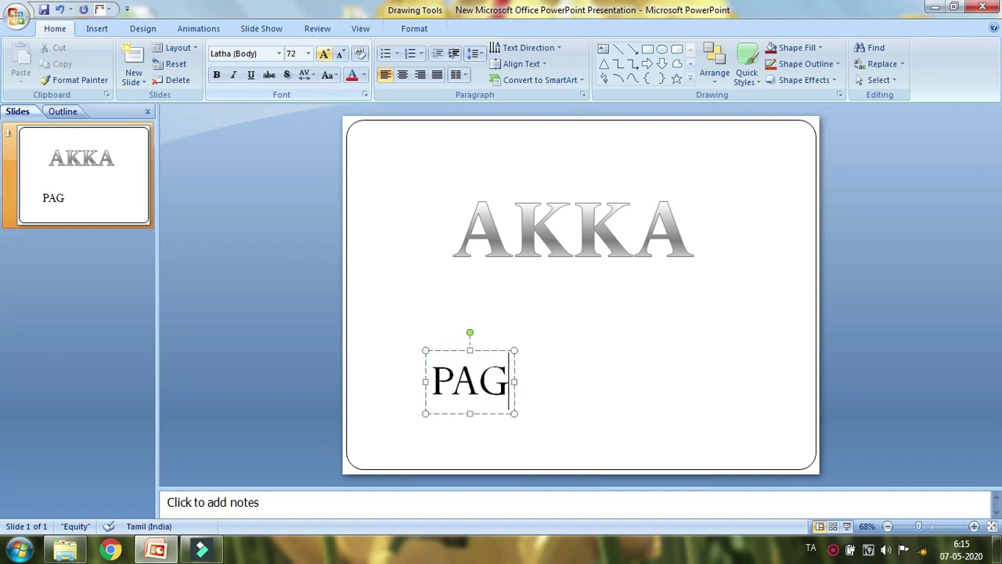
{"action": "type", "text": "E CARE"}
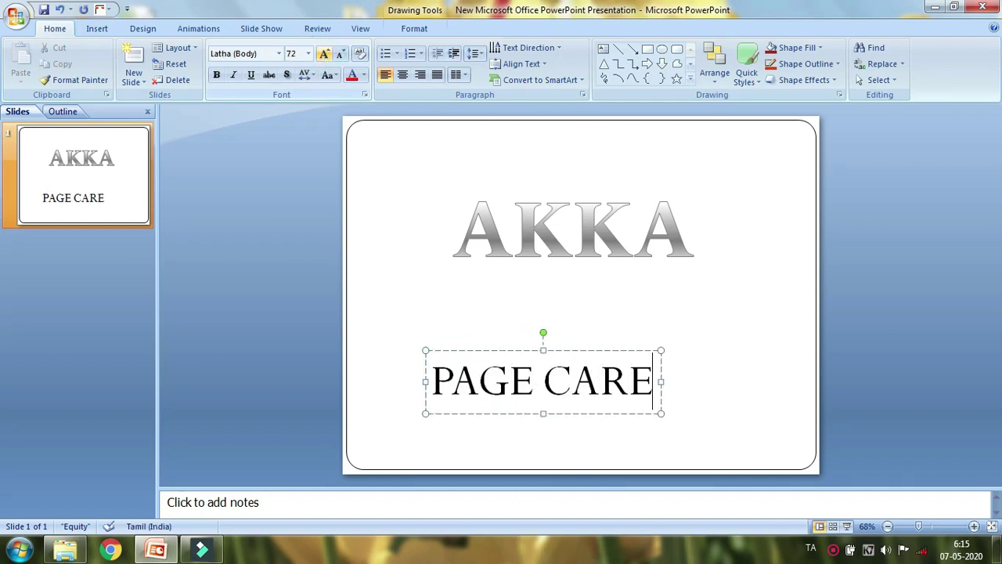
- Make PAGE CARE bold and grow its font to size 115
{"action": "left_click_drag", "start_coordinate": [440, 361], "coordinate": [658, 374]}
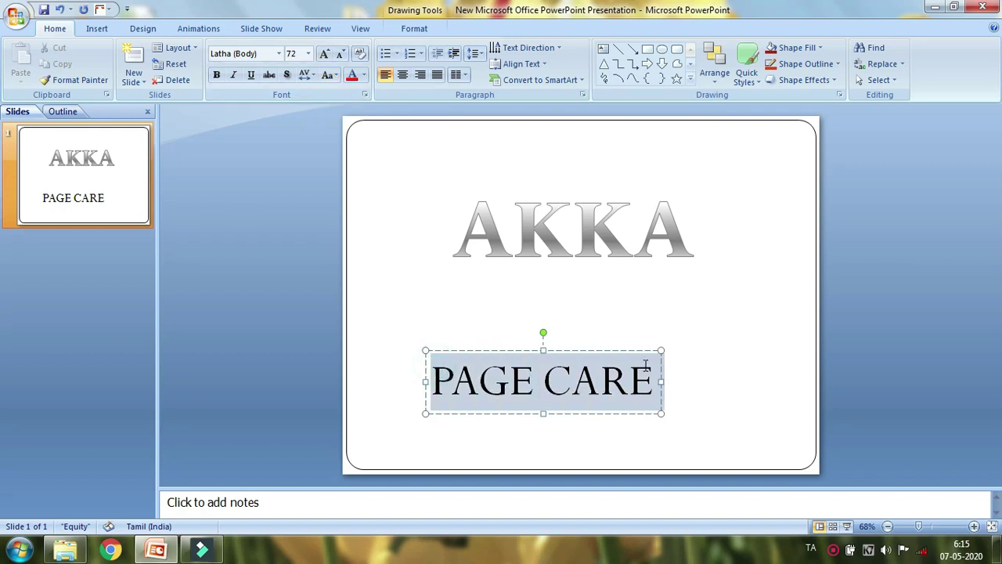
{"action": "left_click", "coordinate": [217, 75]}
{"action": "left_click", "coordinate": [324, 53]}
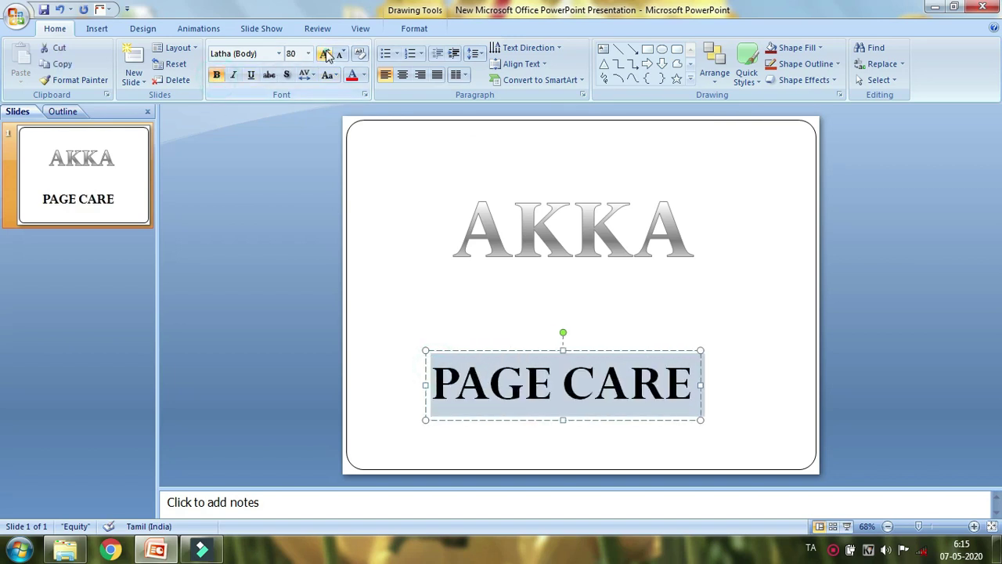
{"action": "left_click", "coordinate": [324, 53]}
{"action": "left_click", "coordinate": [324, 54]}
{"action": "left_click", "coordinate": [326, 53]}
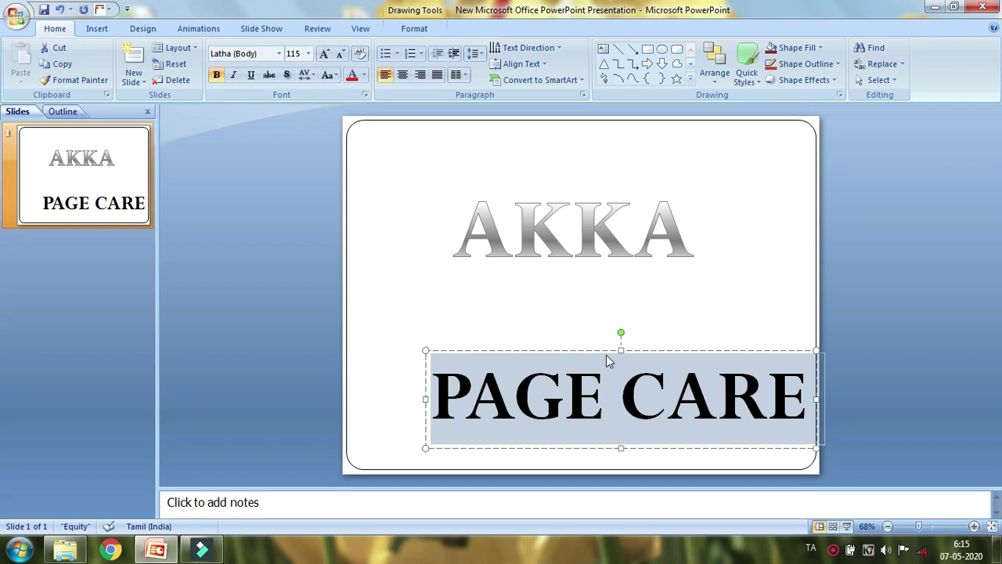
- Move the PAGE CARE text box up to sit just under AKKA
{"action": "left_click", "coordinate": [606, 354]}
{"action": "left_click", "coordinate": [603, 353]}
{"action": "left_click_drag", "start_coordinate": [606, 352], "coordinate": [555, 304]}
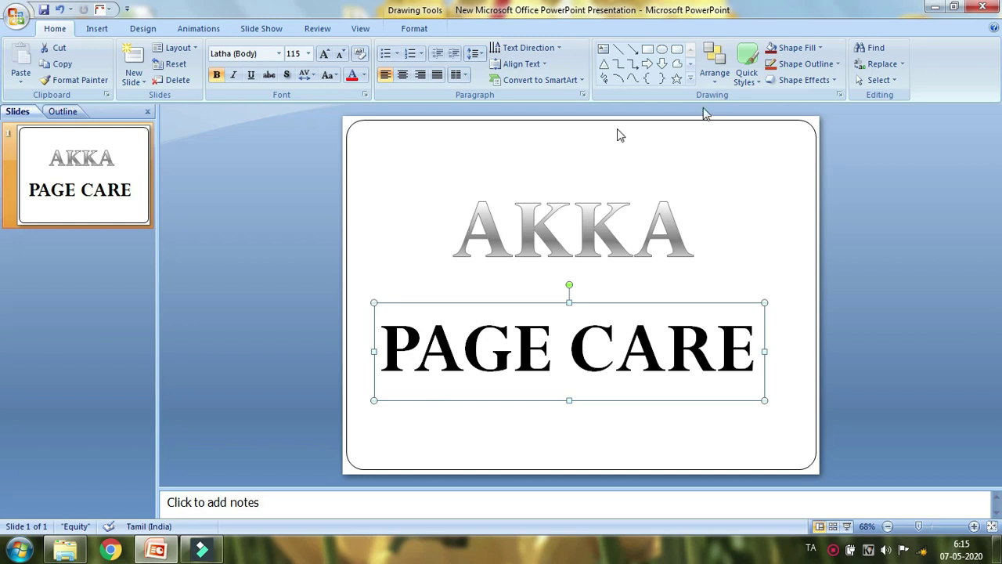
{"action": "left_click", "coordinate": [560, 229]}
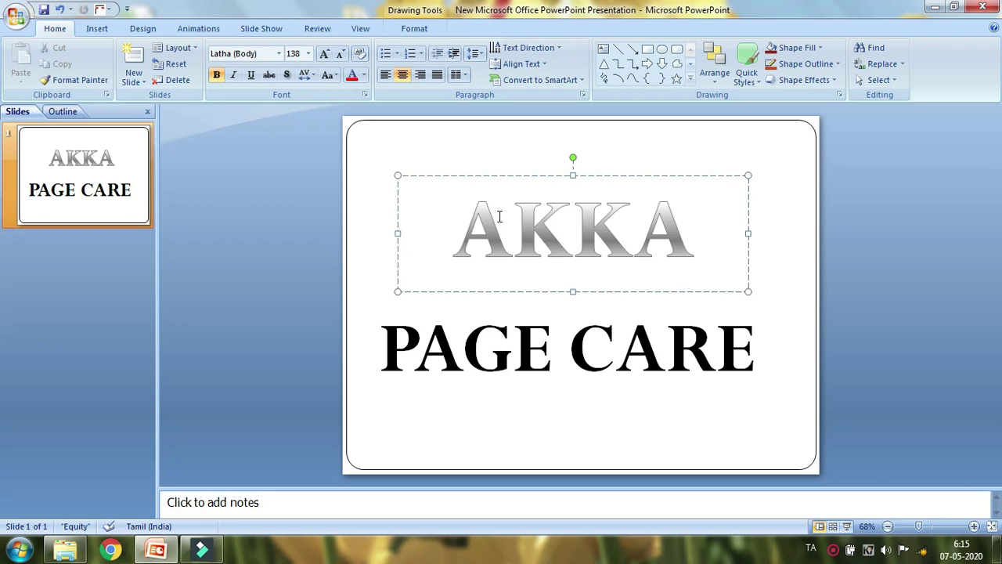
- Select the AKKA WordArt as a whole shape and show its Text Effects list
{"action": "double_click", "coordinate": [565, 176]}
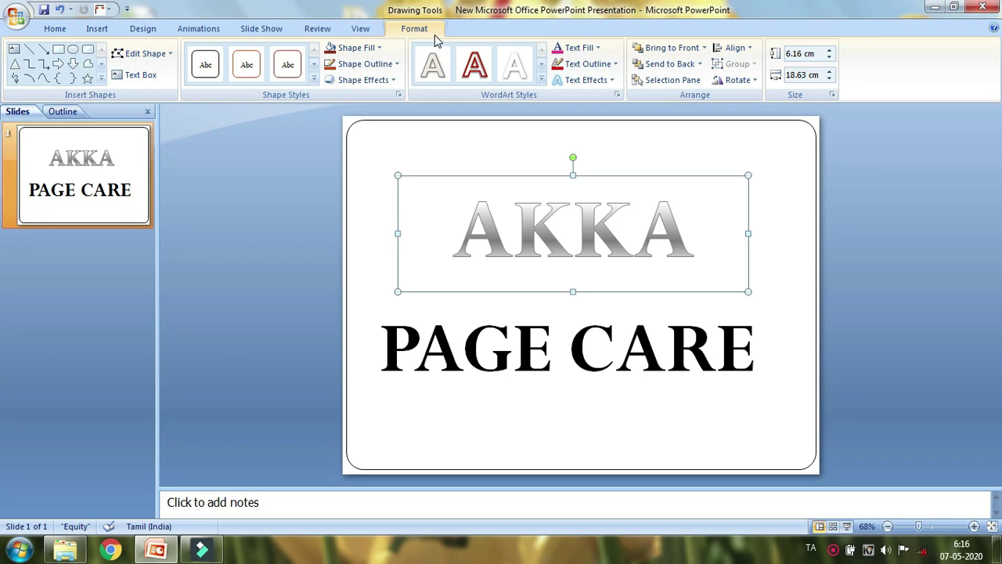
{"action": "left_click", "coordinate": [592, 83]}
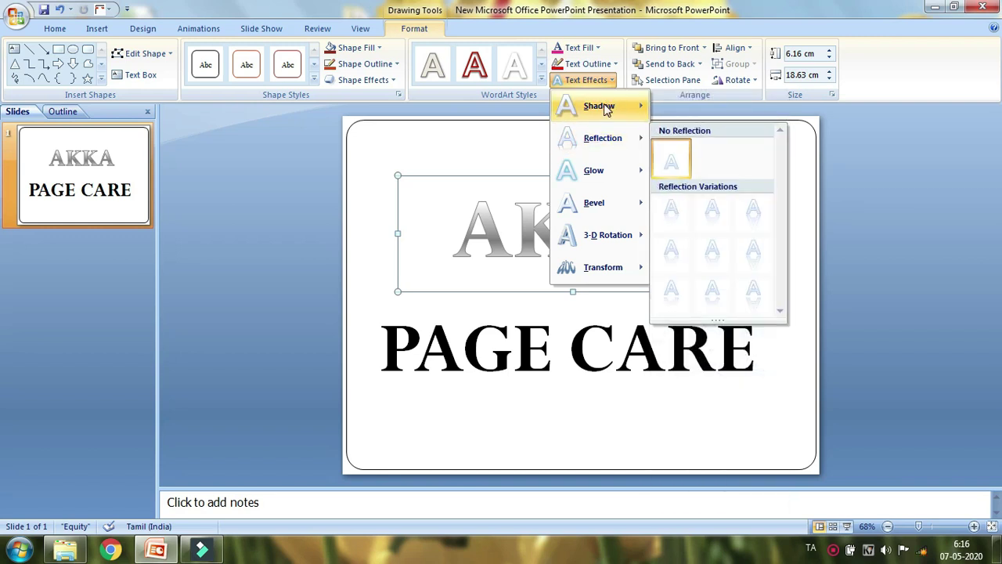
- Apply the Perspective Diagonal Upper Left shadow to the AKKA WordArt
{"action": "mouse_move", "coordinate": [604, 107]}
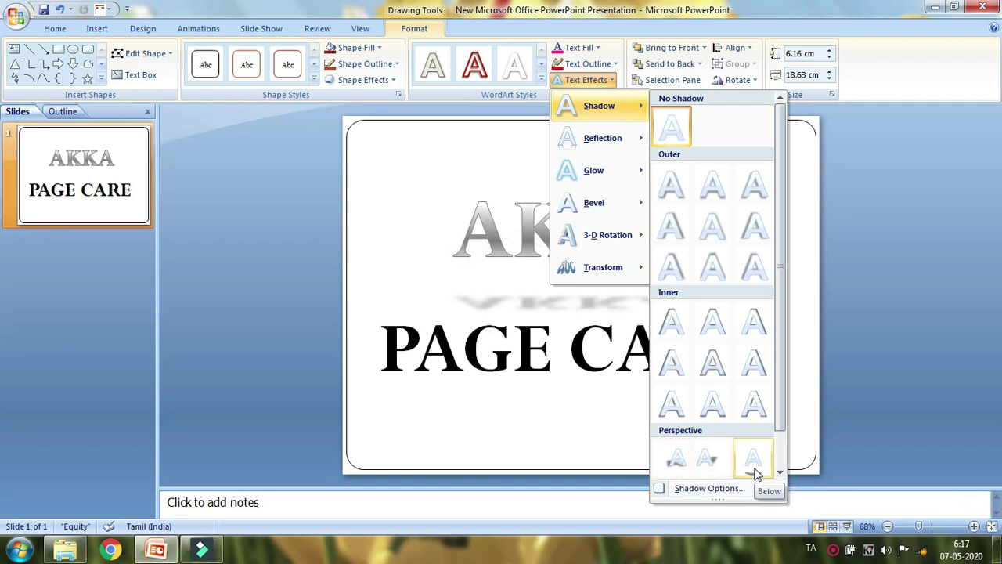
{"action": "left_click", "coordinate": [685, 469]}
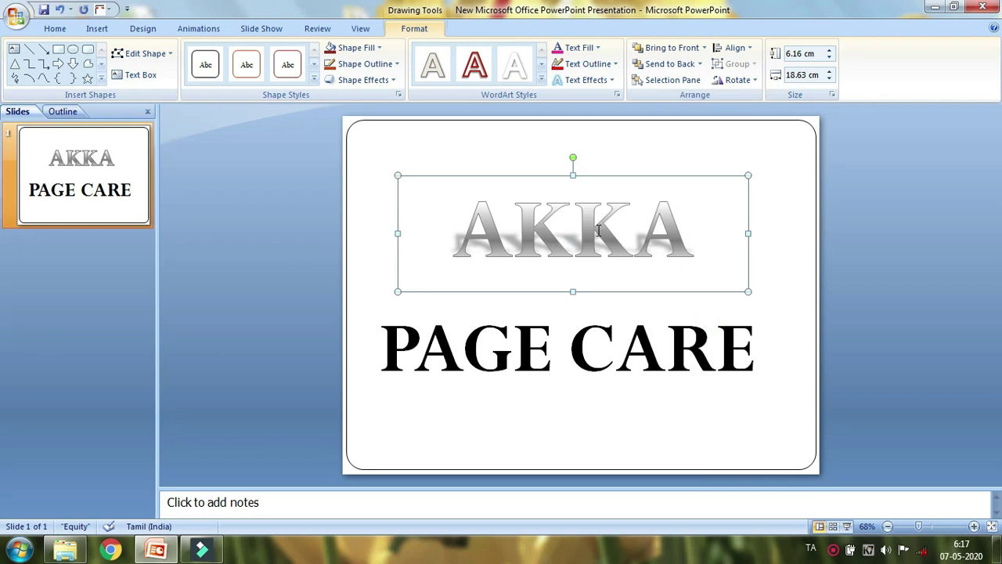
- Select the PAGE CARE text and browse the Text Effects reflection choices without applying one
{"action": "left_click", "coordinate": [593, 307]}
{"action": "left_click", "coordinate": [566, 235]}
{"action": "left_click", "coordinate": [414, 376]}
{"action": "left_click_drag", "start_coordinate": [382, 344], "coordinate": [719, 364]}
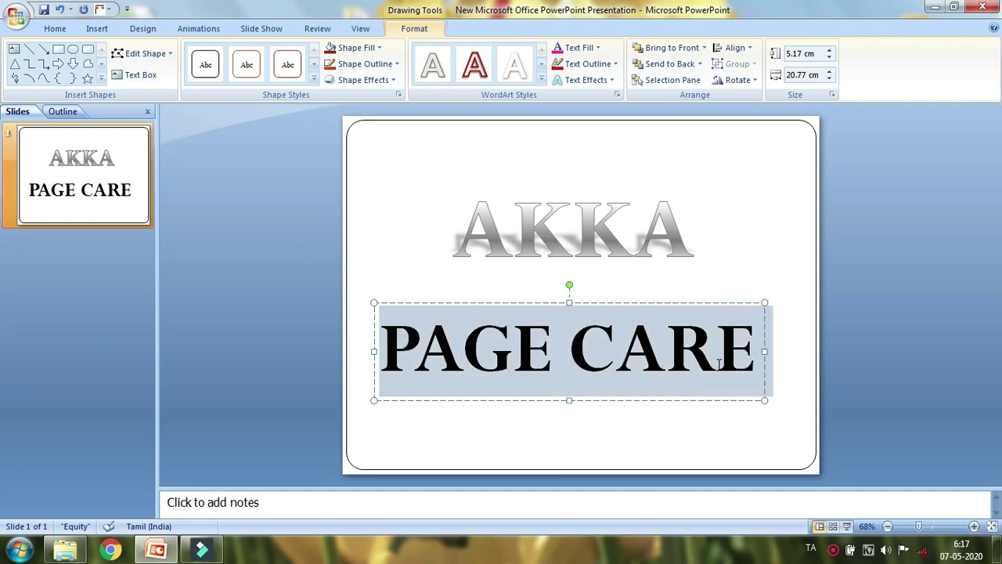
{"action": "left_click", "coordinate": [586, 81]}
{"action": "mouse_move", "coordinate": [601, 116]}
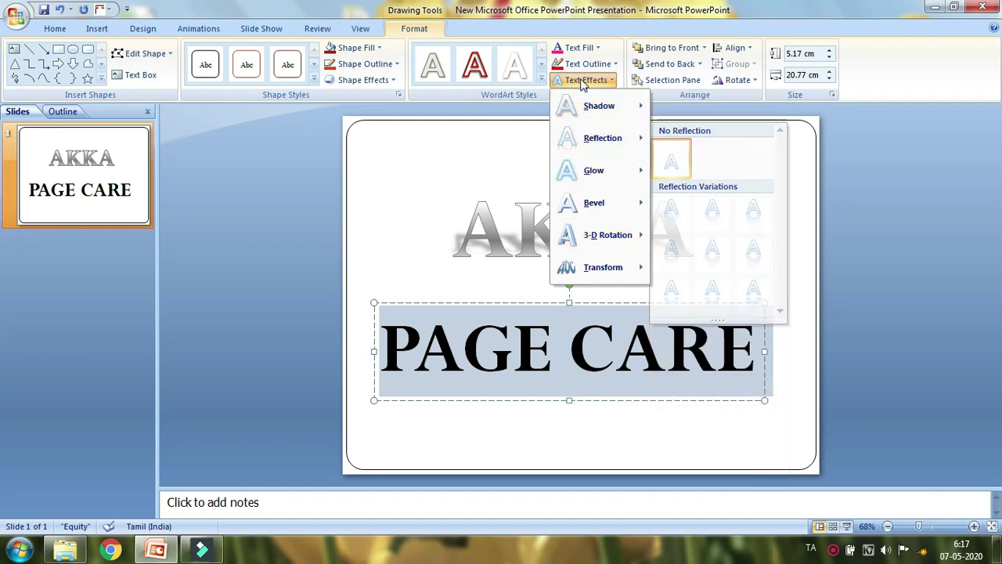
{"action": "mouse_move", "coordinate": [587, 145]}
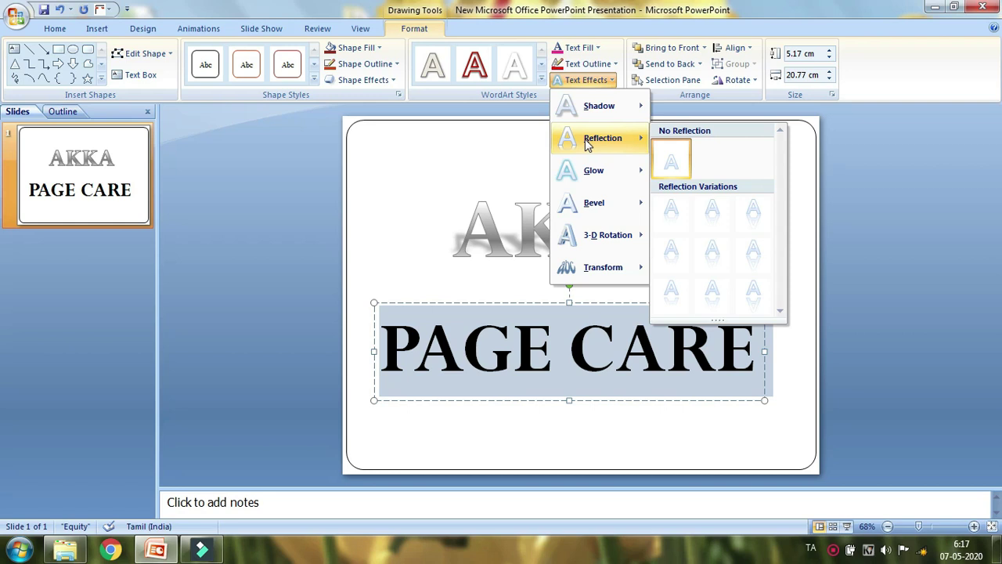
{"action": "left_click", "coordinate": [598, 391]}
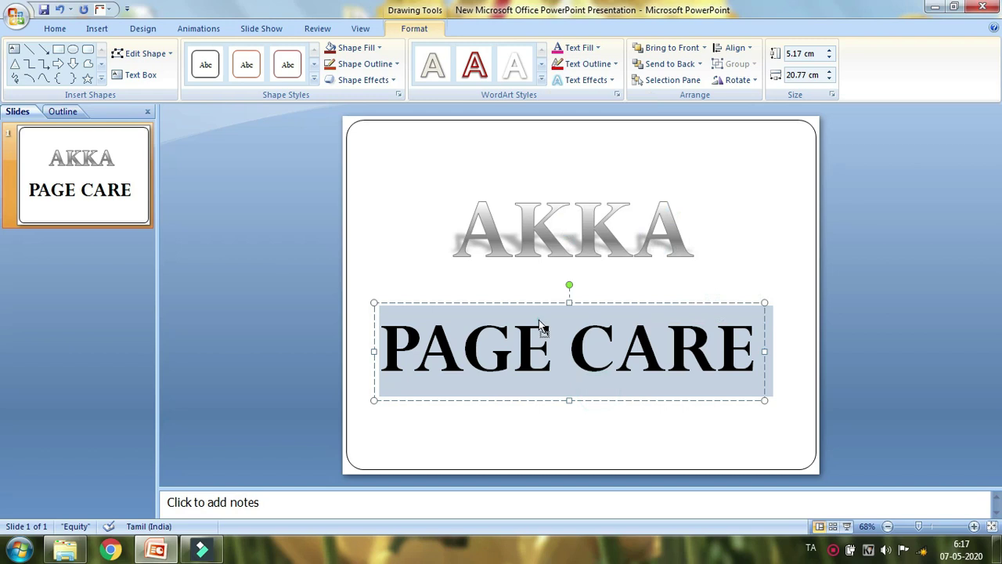
{"action": "left_click", "coordinate": [552, 347]}
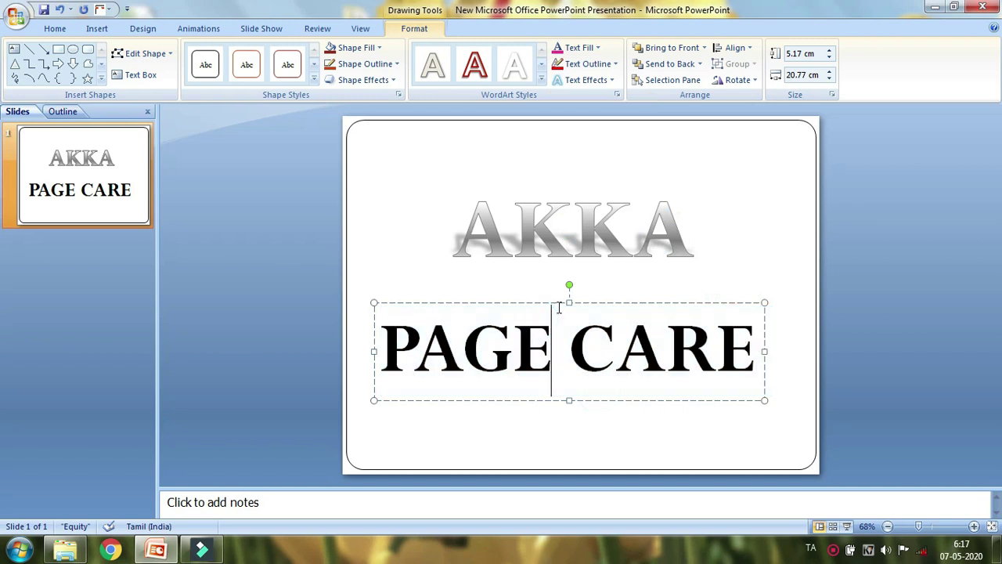
{"action": "left_click", "coordinate": [586, 79]}
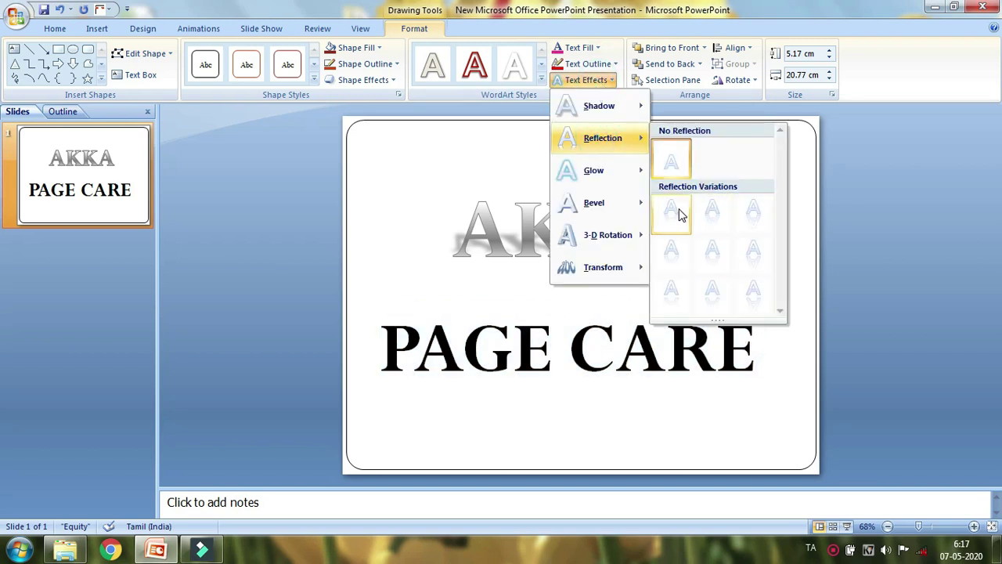
{"action": "left_click", "coordinate": [570, 341]}
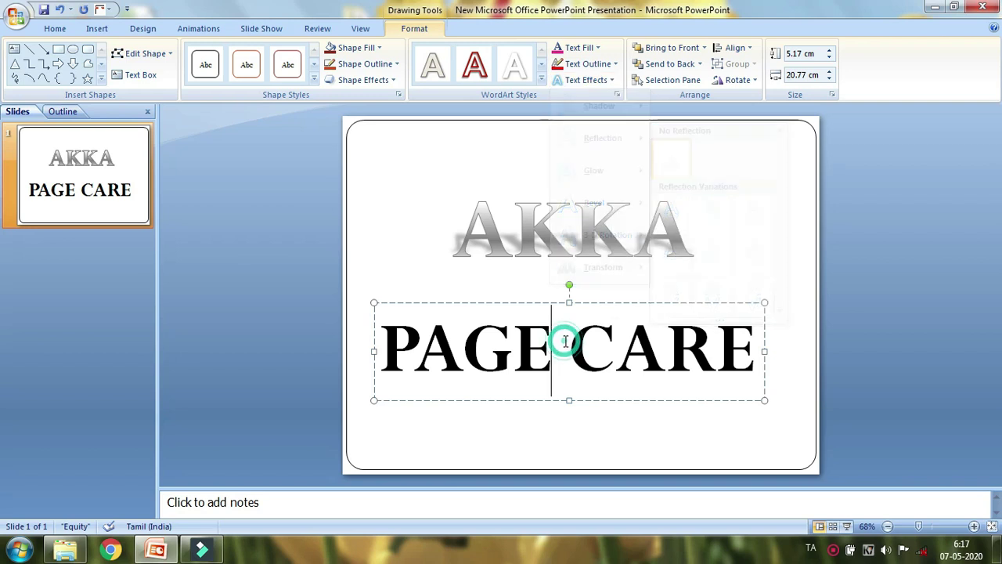
- Select the whole PAGE CARE box and apply Tight Reflection, touching
{"action": "left_click", "coordinate": [553, 304]}
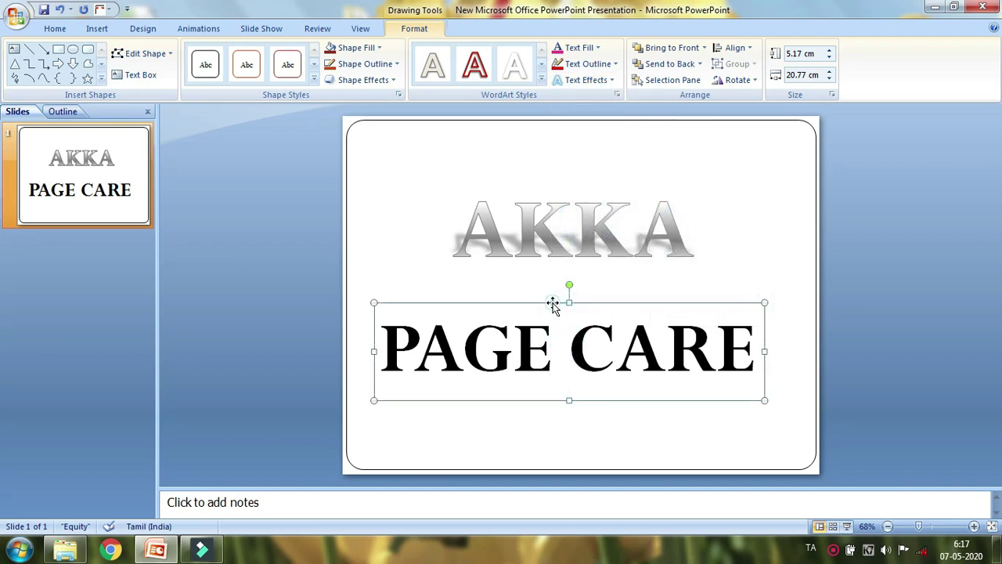
{"action": "left_click", "coordinate": [585, 80]}
{"action": "mouse_move", "coordinate": [593, 146]}
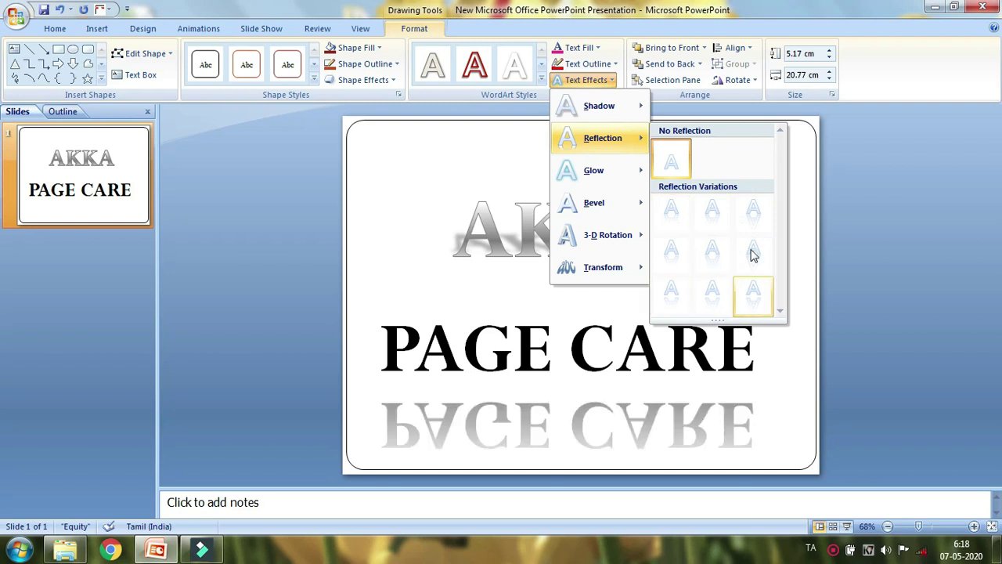
{"action": "left_click", "coordinate": [676, 219]}
{"action": "left_click", "coordinate": [671, 425]}
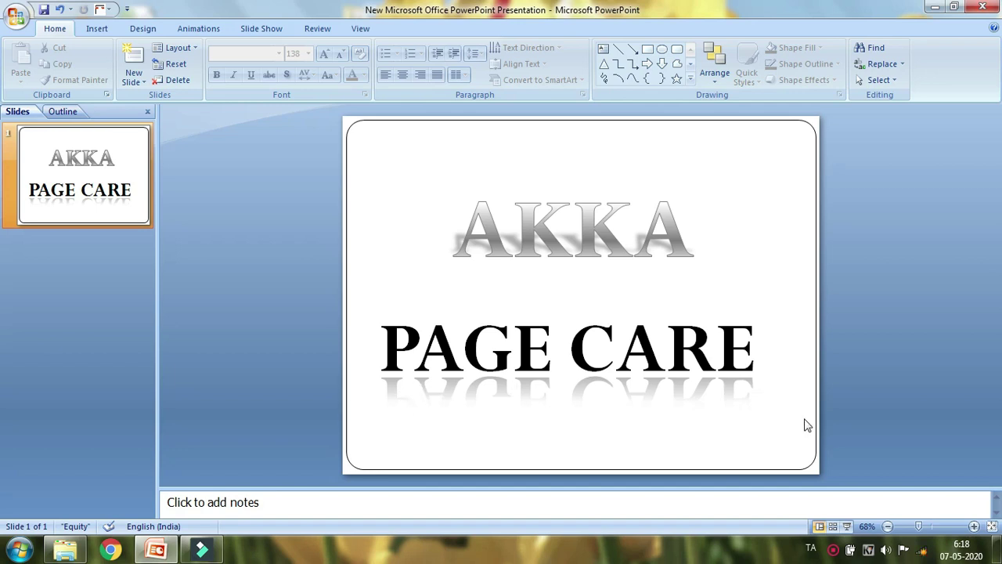
{"action": "left_click", "coordinate": [427, 337]}
{"action": "left_click", "coordinate": [544, 410]}
{"action": "left_click", "coordinate": [553, 353]}
{"action": "left_click", "coordinate": [592, 223]}
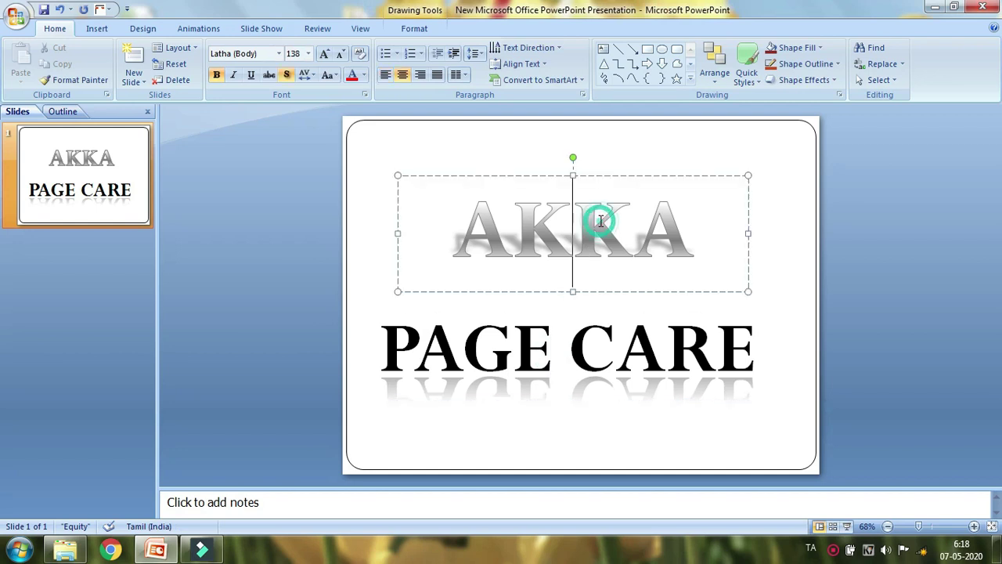
{"action": "left_click", "coordinate": [599, 345]}
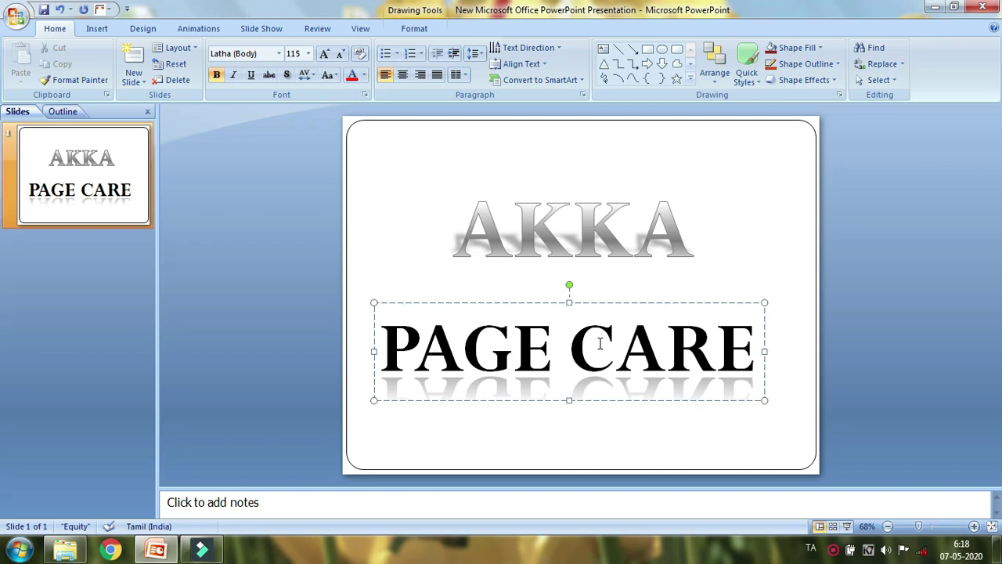
- Add a blank second slide and make it the current slide
{"action": "left_click", "coordinate": [134, 81]}
{"action": "left_click", "coordinate": [150, 301]}
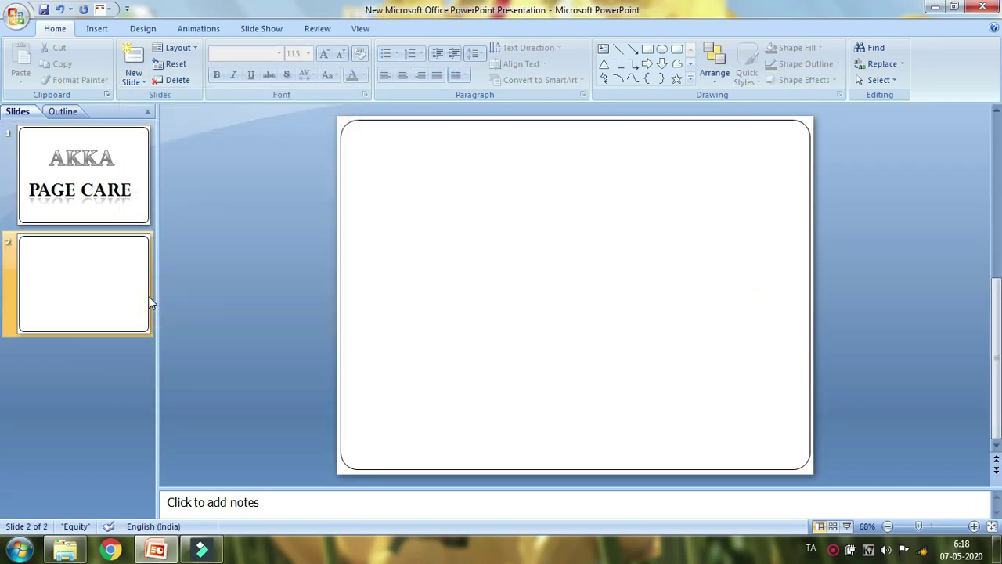
{"action": "left_click", "coordinate": [73, 260]}
- Search clip art for TREES and insert the green tree onto slide 2
{"action": "left_click", "coordinate": [97, 28]}
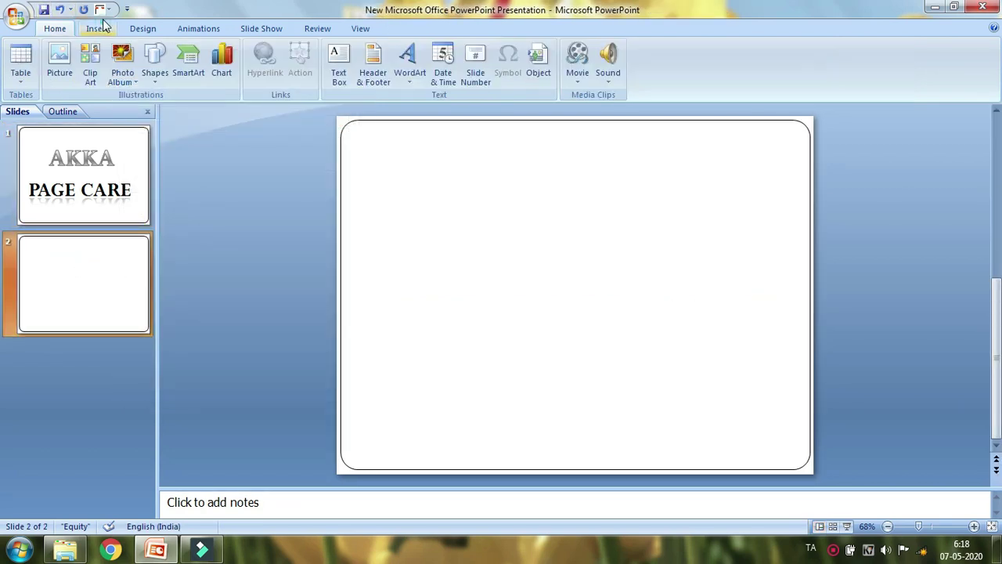
{"action": "left_click", "coordinate": [90, 67]}
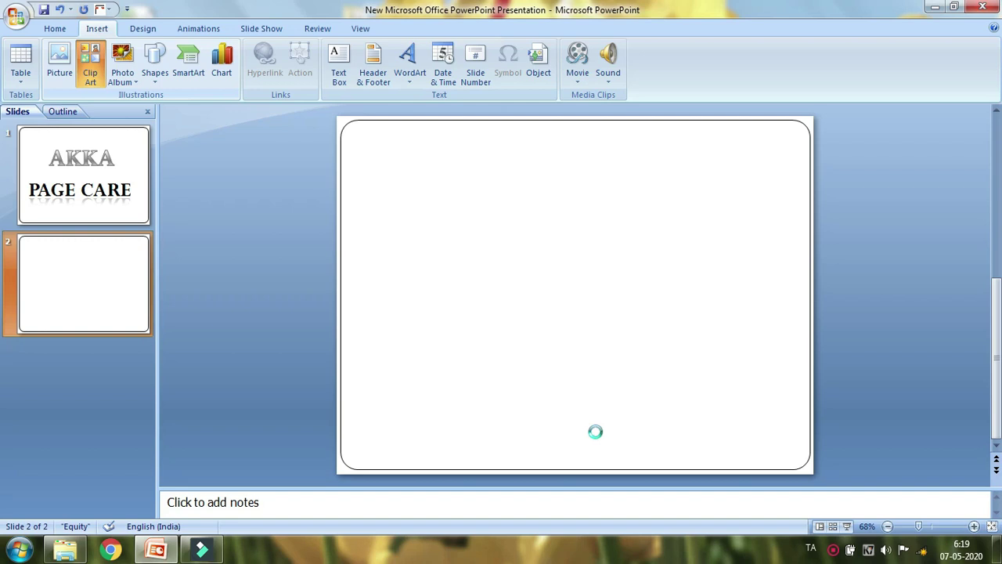
{"action": "double_click", "coordinate": [871, 144]}
{"action": "key", "text": "BackSpace"}
{"action": "type", "text": "TREES"}
{"action": "left_click", "coordinate": [973, 144]}
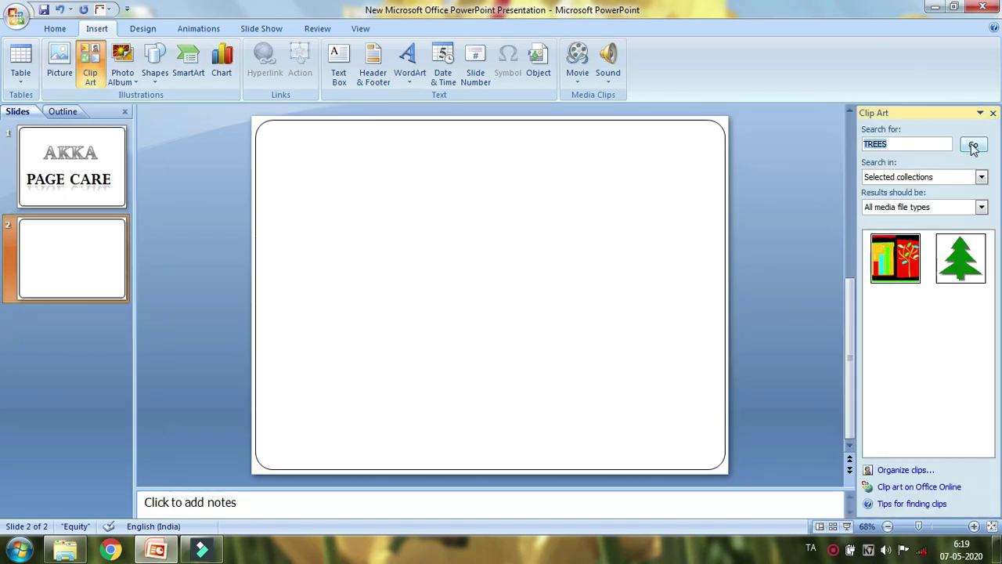
{"action": "left_click", "coordinate": [966, 282]}
- Enlarge the tree and reposition it toward the slide's upper left
{"action": "left_click", "coordinate": [588, 338]}
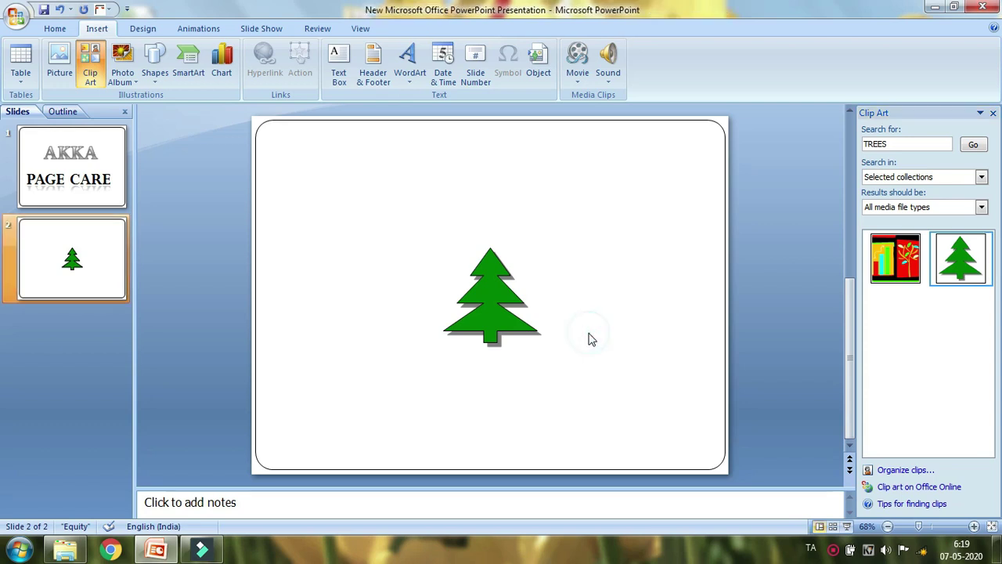
{"action": "left_click", "coordinate": [468, 293]}
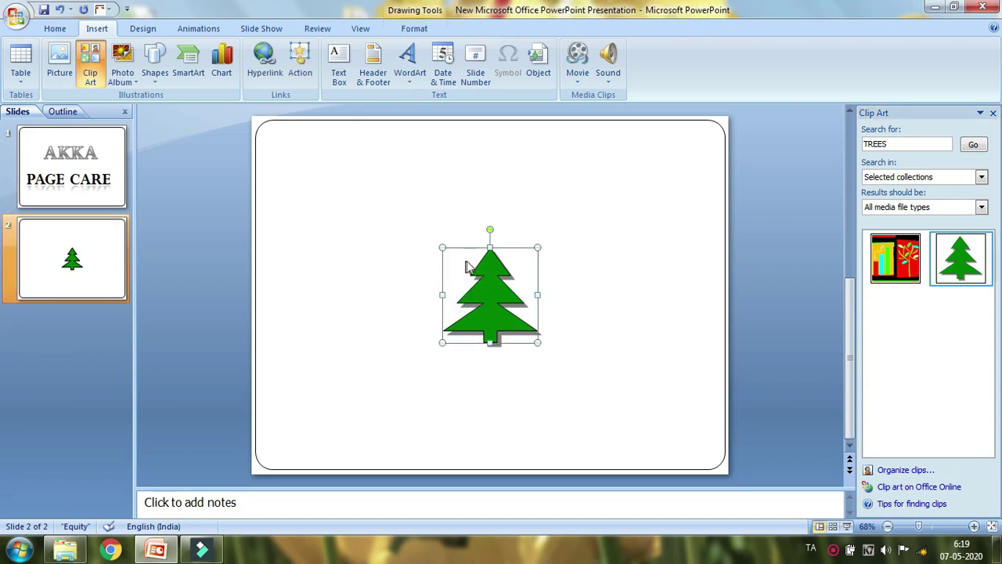
{"action": "left_click_drag", "start_coordinate": [511, 286], "coordinate": [474, 245]}
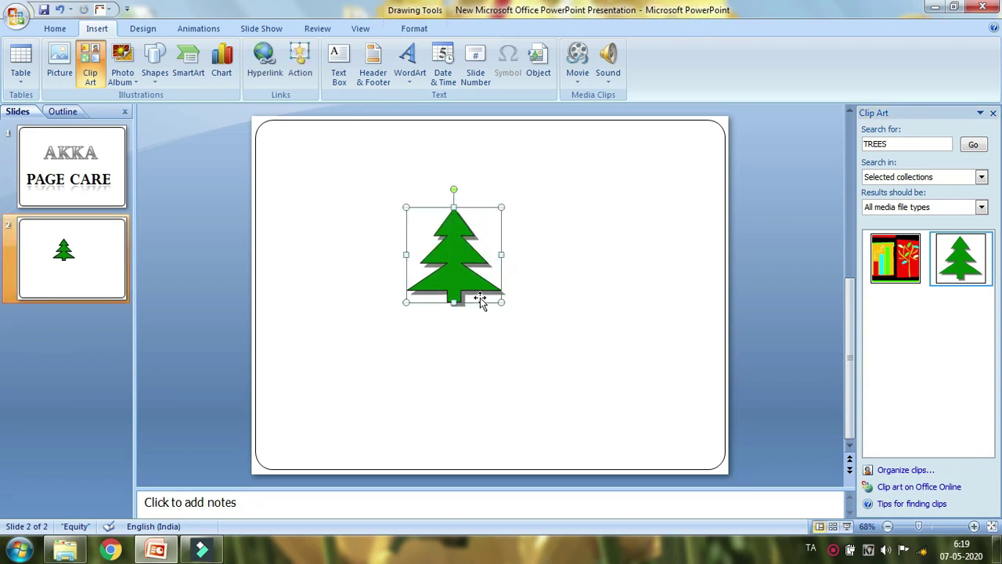
{"action": "left_click", "coordinate": [494, 320]}
{"action": "left_click", "coordinate": [449, 244]}
{"action": "left_click_drag", "start_coordinate": [501, 305], "coordinate": [540, 357]}
{"action": "left_click_drag", "start_coordinate": [499, 311], "coordinate": [460, 275]}
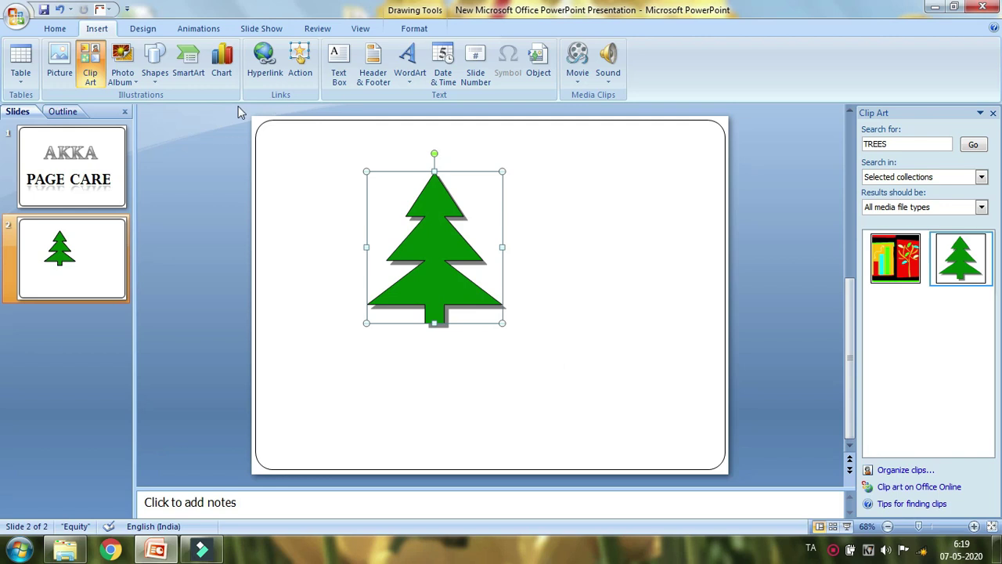
{"action": "key", "text": "ctrl+z"}
{"action": "left_click_drag", "start_coordinate": [501, 291], "coordinate": [429, 239]}
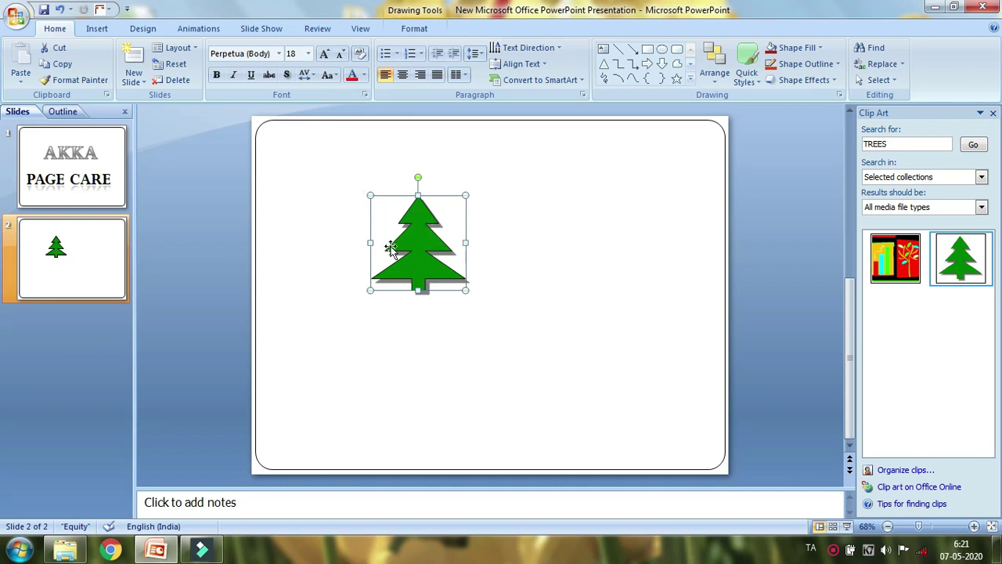
- Check the AKKA title on slide 1, then return to slide 2 and select the tree
{"action": "left_click", "coordinate": [71, 164]}
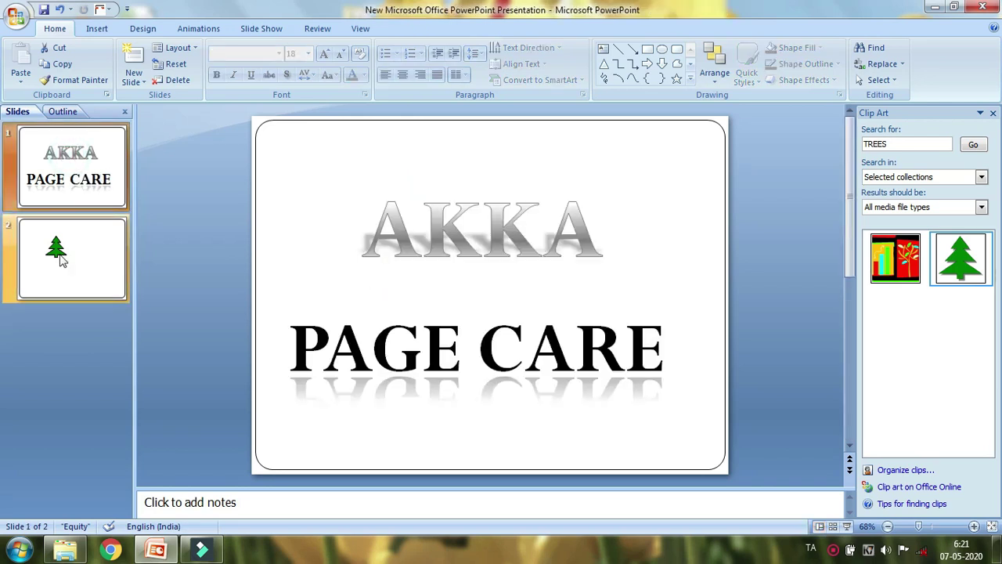
{"action": "left_click", "coordinate": [52, 258]}
{"action": "left_click", "coordinate": [420, 262]}
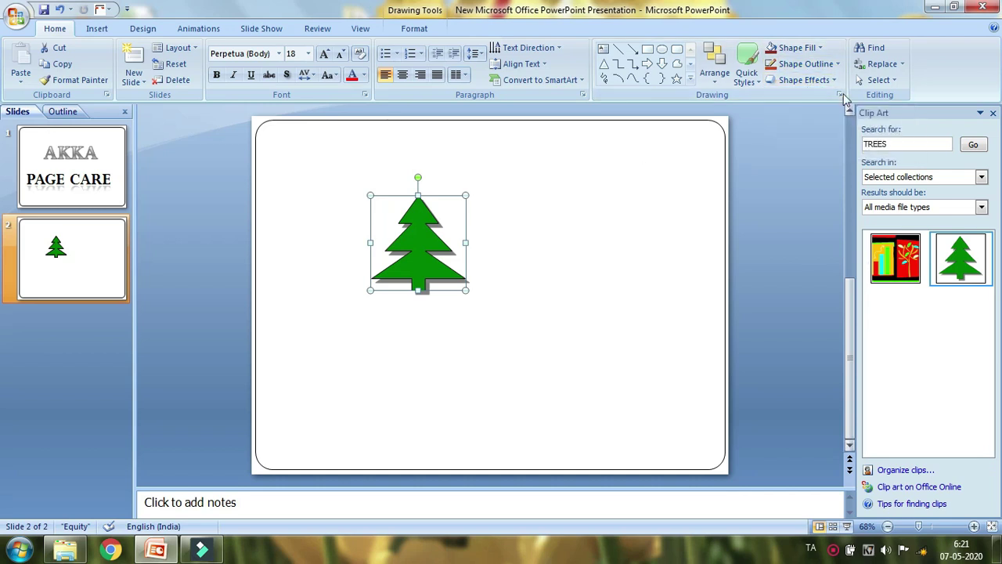
- Give the tree a Shape Effects reflection variation and check the mirrored result
{"action": "left_click", "coordinate": [815, 82]}
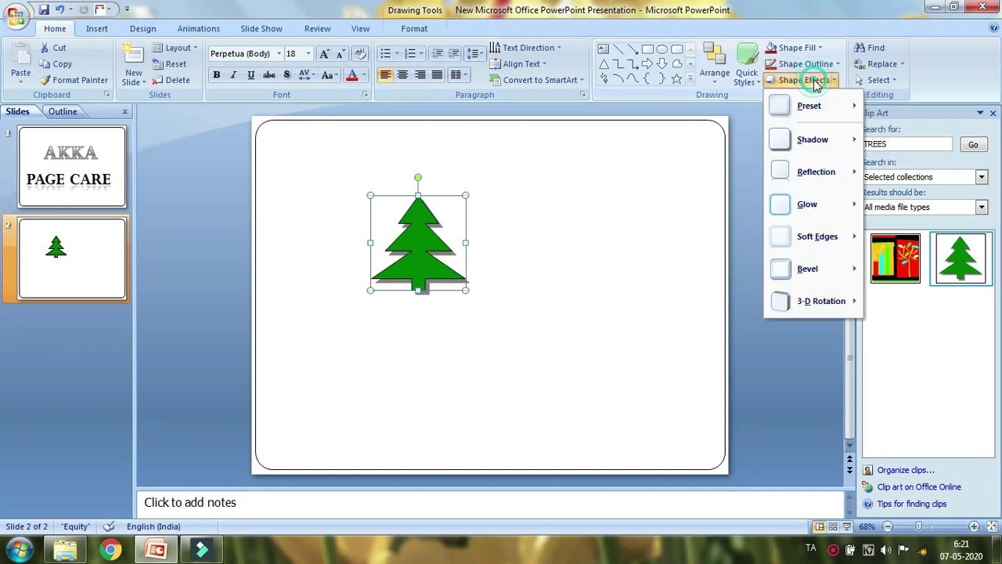
{"action": "left_click", "coordinate": [816, 171]}
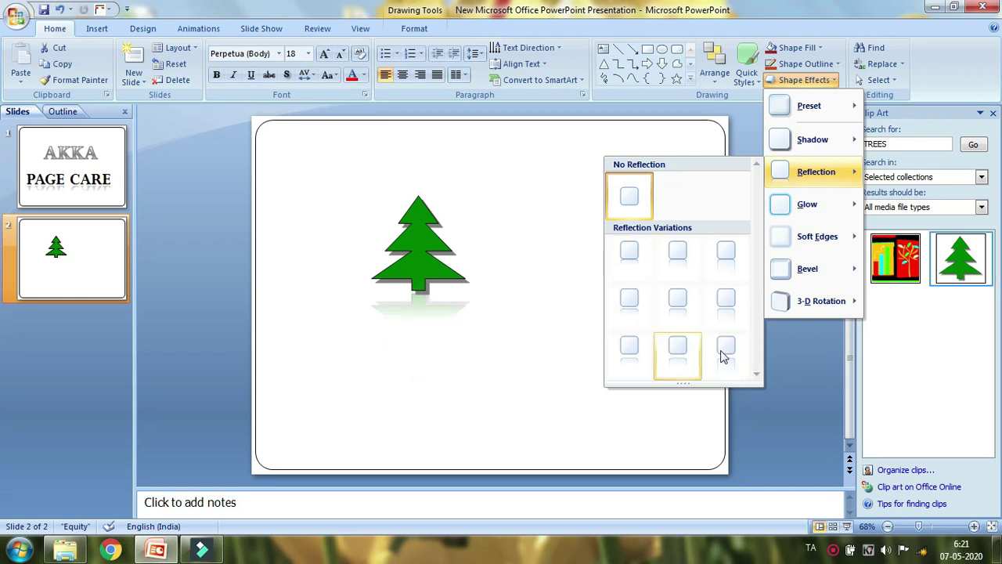
{"action": "left_click", "coordinate": [727, 311]}
{"action": "left_click", "coordinate": [589, 302]}
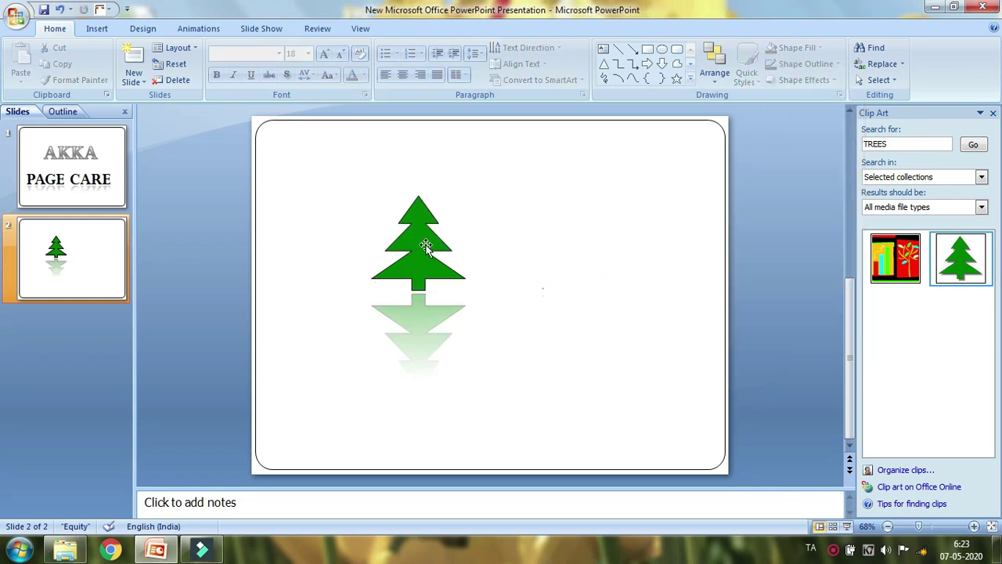
{"action": "left_click", "coordinate": [427, 243]}
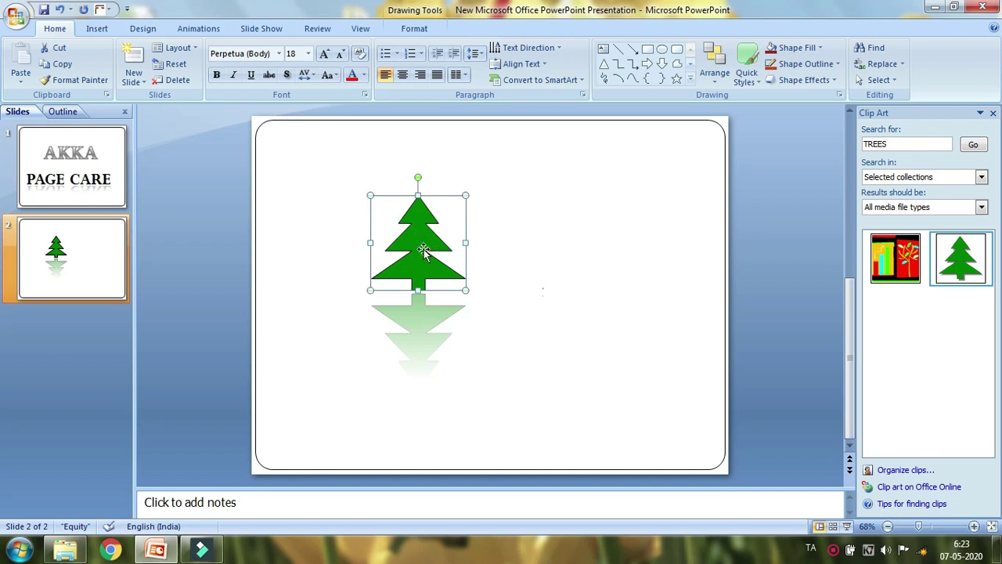
- Give the tree a Perspective Diagonal Upper Right shadow
{"action": "left_click", "coordinate": [804, 80]}
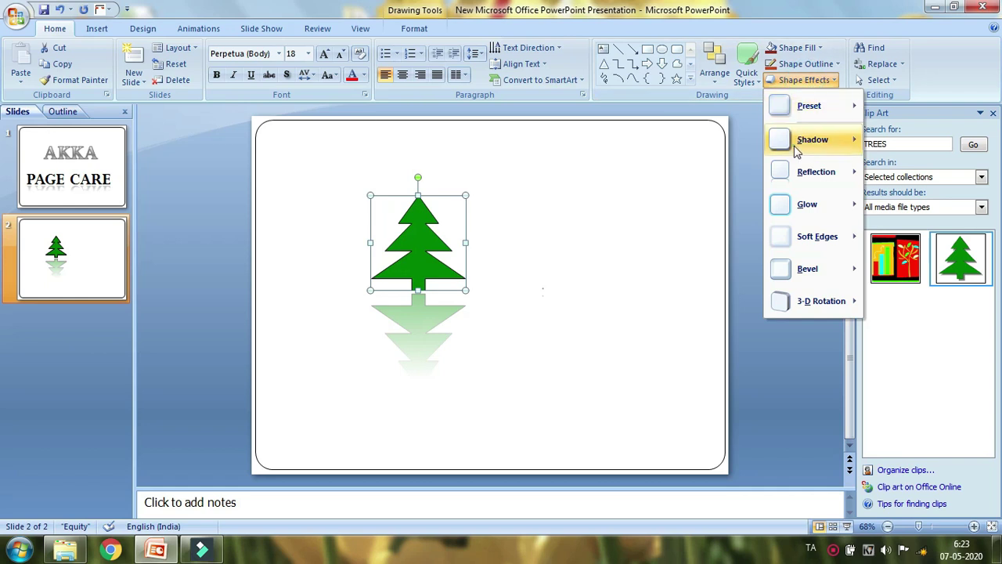
{"action": "mouse_move", "coordinate": [803, 139]}
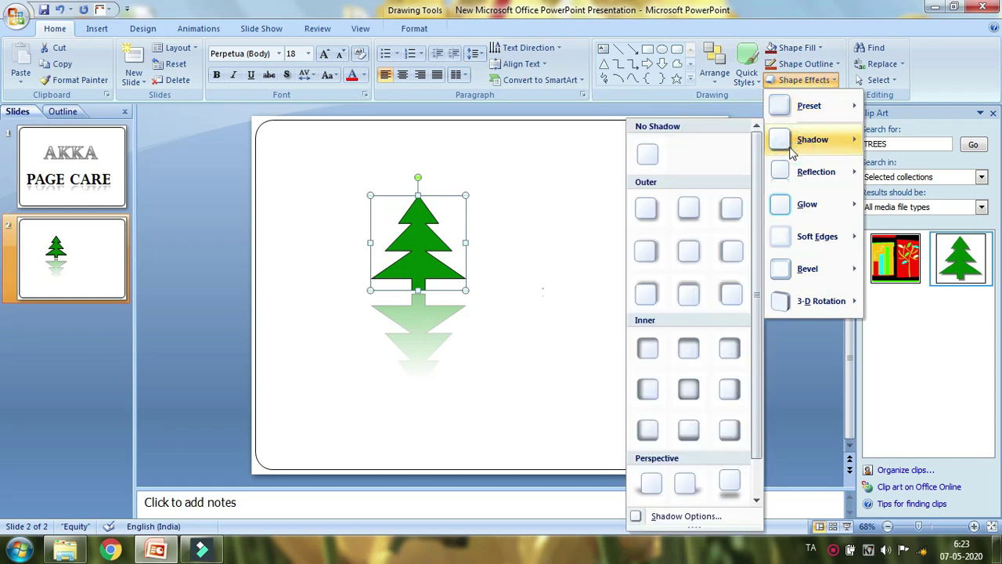
{"action": "left_click", "coordinate": [689, 484]}
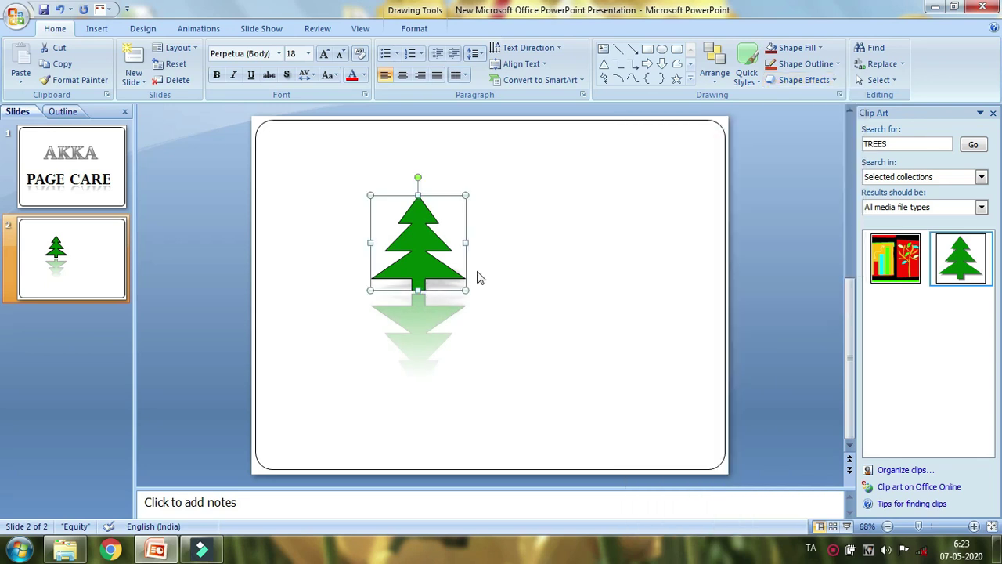
- Enlarge the tree, then glance at slide 1 and return to slide 2
{"action": "left_click_drag", "start_coordinate": [466, 290], "coordinate": [508, 315]}
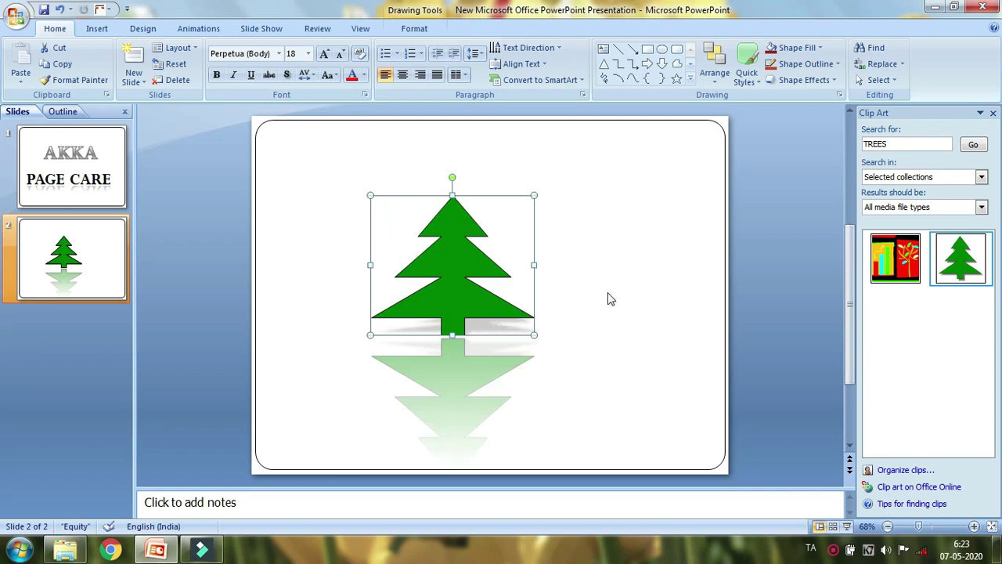
{"action": "left_click", "coordinate": [579, 341]}
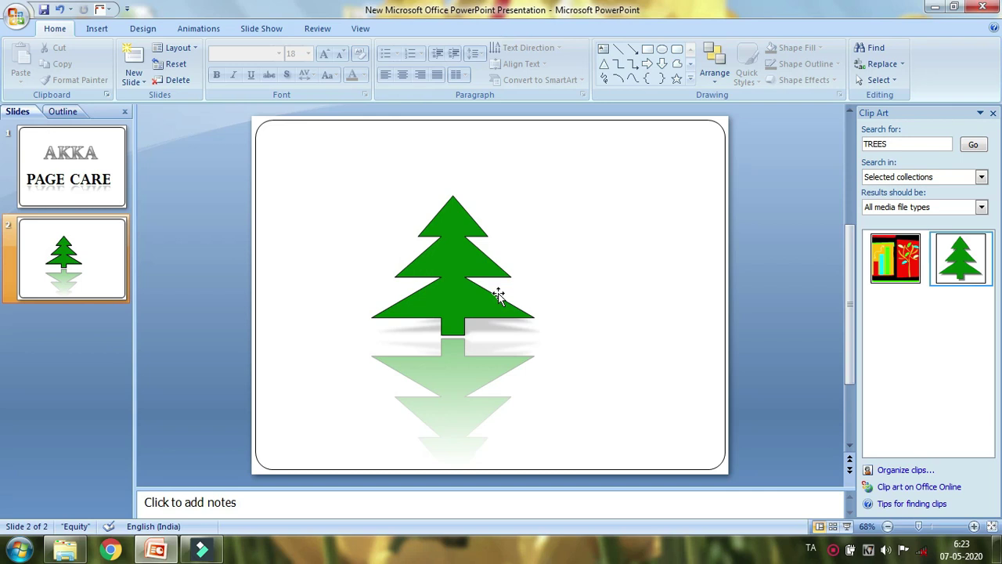
{"action": "left_click", "coordinate": [74, 168]}
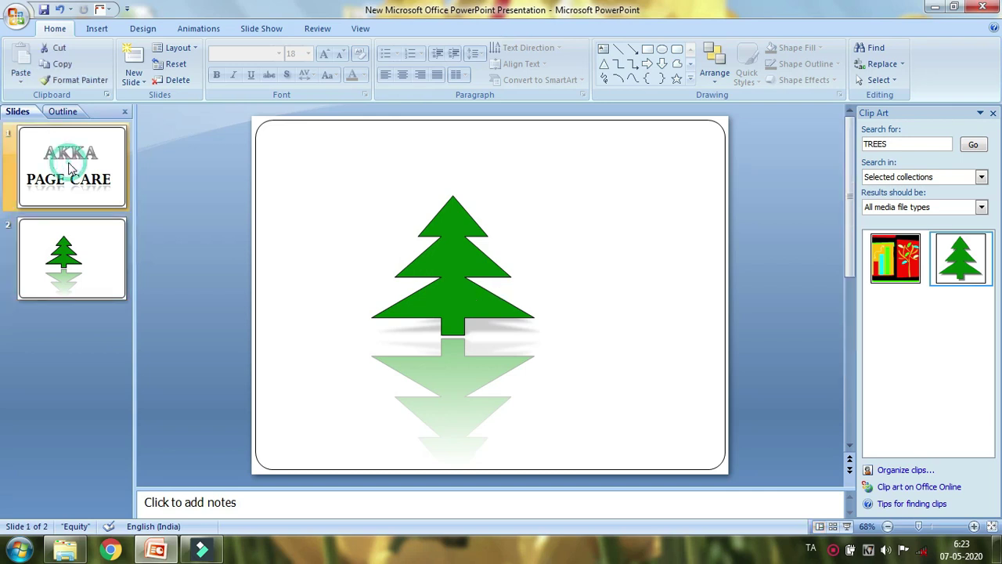
{"action": "left_click", "coordinate": [67, 231]}
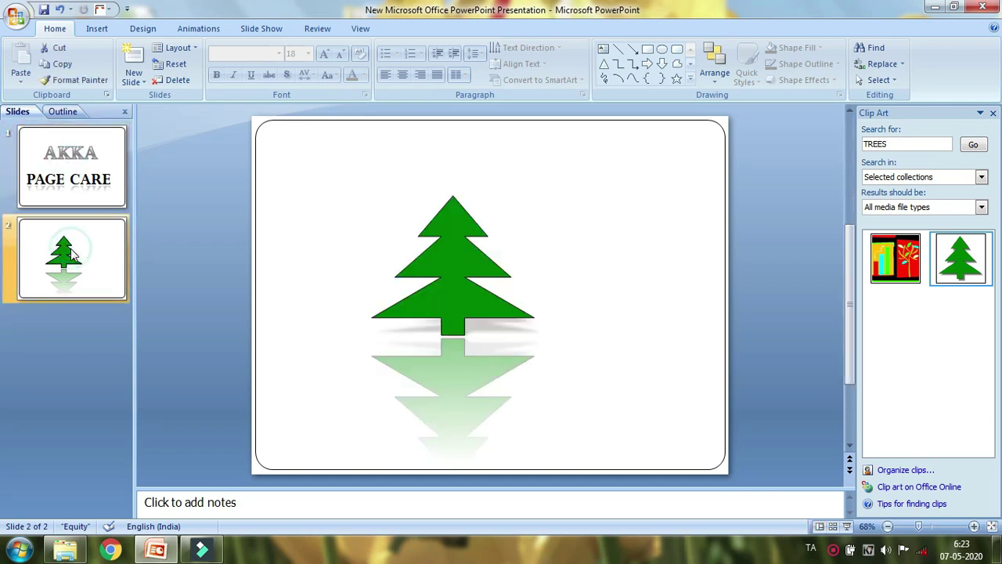